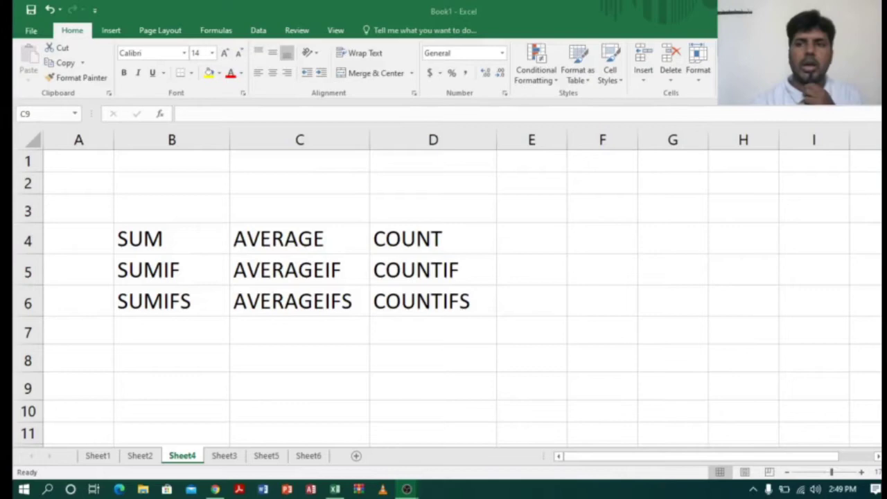
Highlight the SUM, AVERAGE and COUNT function names, then bring up the YouTube channel page.
left_click(192, 246)
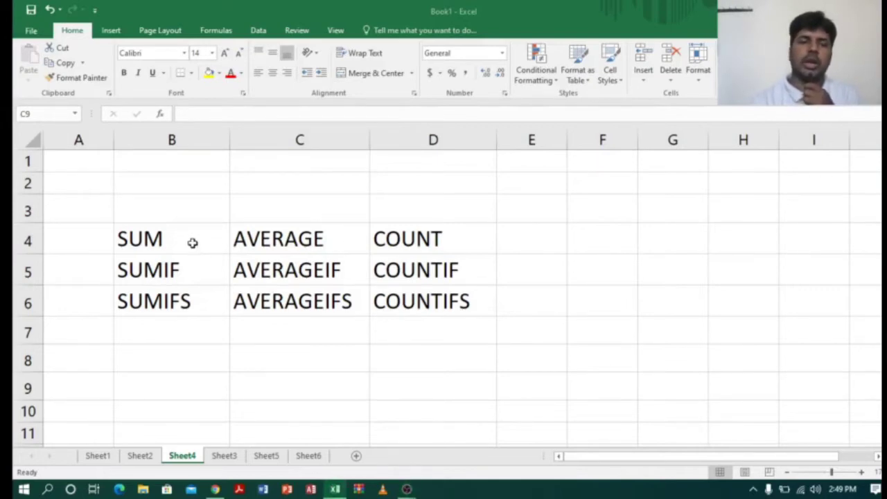
left_click(181, 243)
left_click_drag(176, 237, 184, 289)
left_click_drag(270, 240, 288, 305)
left_click_drag(432, 231, 394, 312)
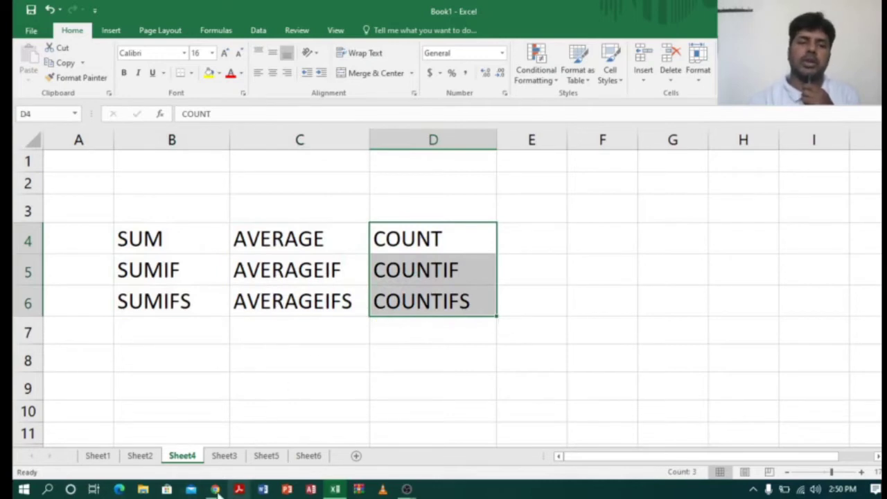
left_click(215, 489)
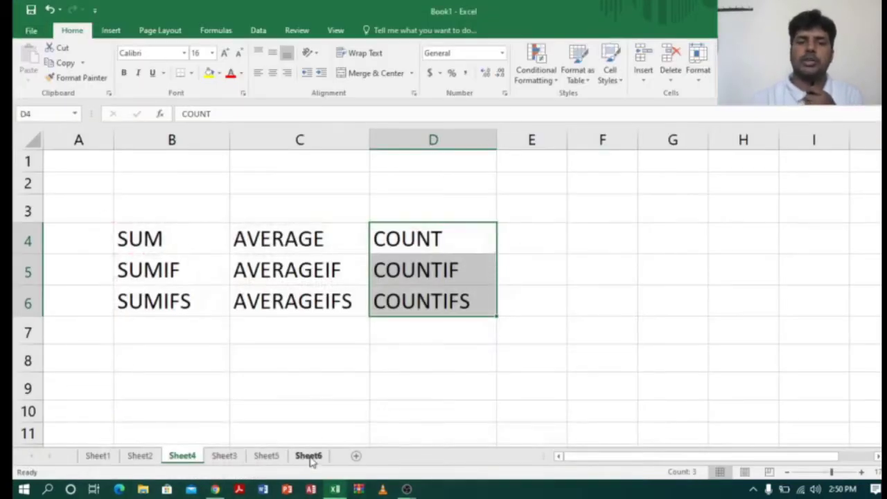
On Sheet6, highlight the CITY, PRODUCT and SALE columns of the SALES REPORT table.
left_click(310, 459)
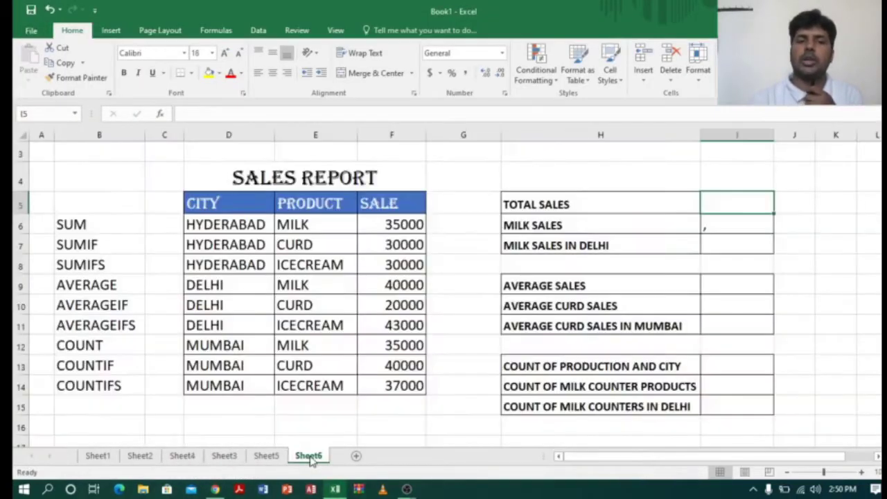
left_click(325, 254)
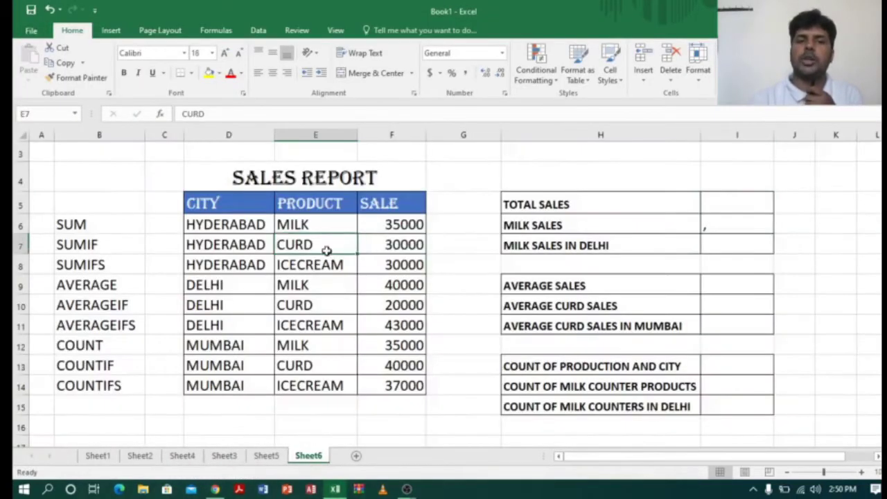
left_click(236, 180)
left_click(231, 207)
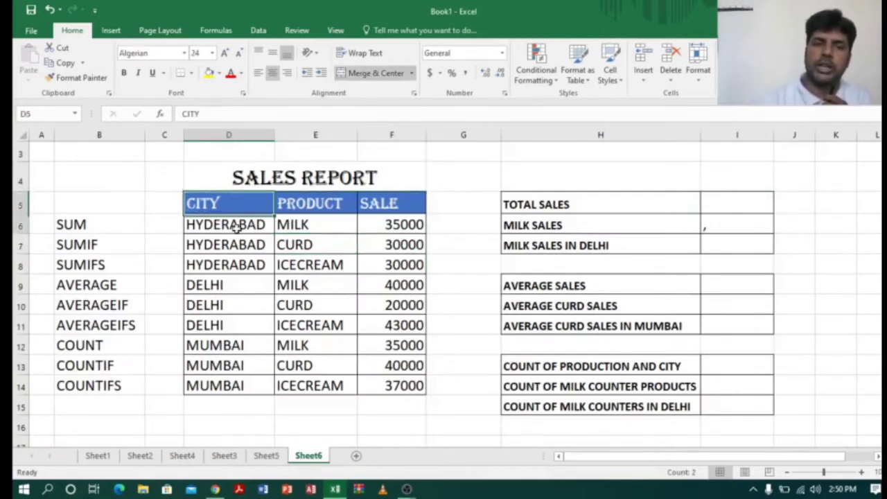
left_click_drag(236, 227, 200, 386)
left_click_drag(318, 205, 315, 385)
left_click_drag(376, 206, 390, 386)
left_click(741, 206)
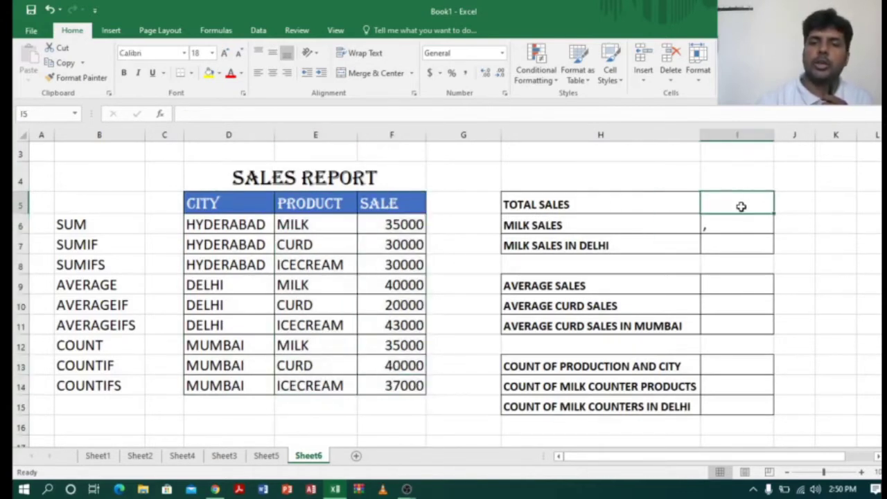
left_click(99, 222)
Enter =SUM(F6:F14) in I5 for a TOTAL SALES of 310000.
left_click(717, 203)
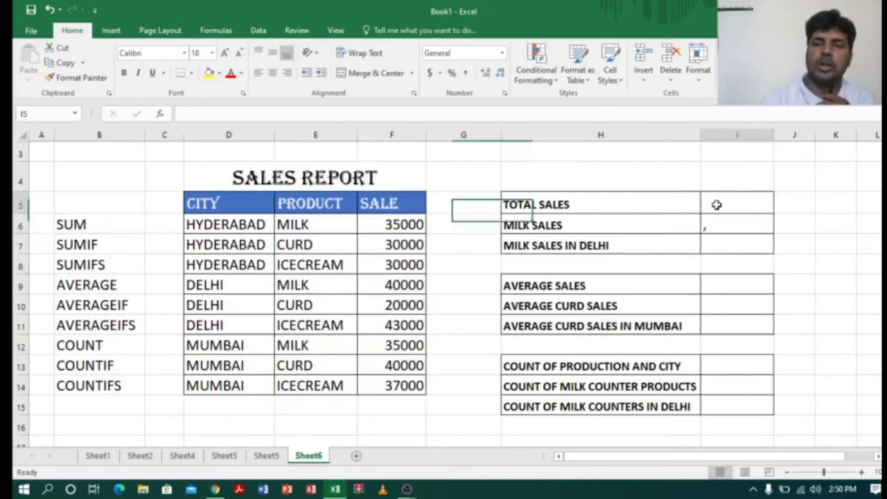
type("=")
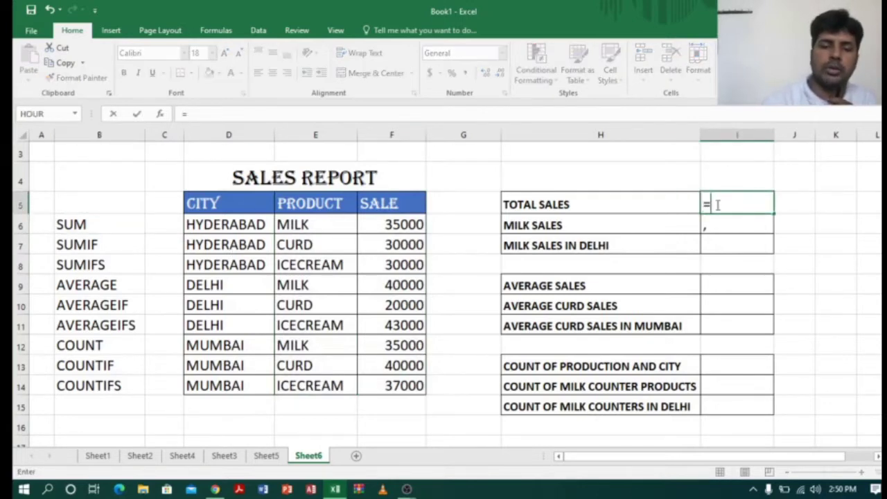
type("SUM(")
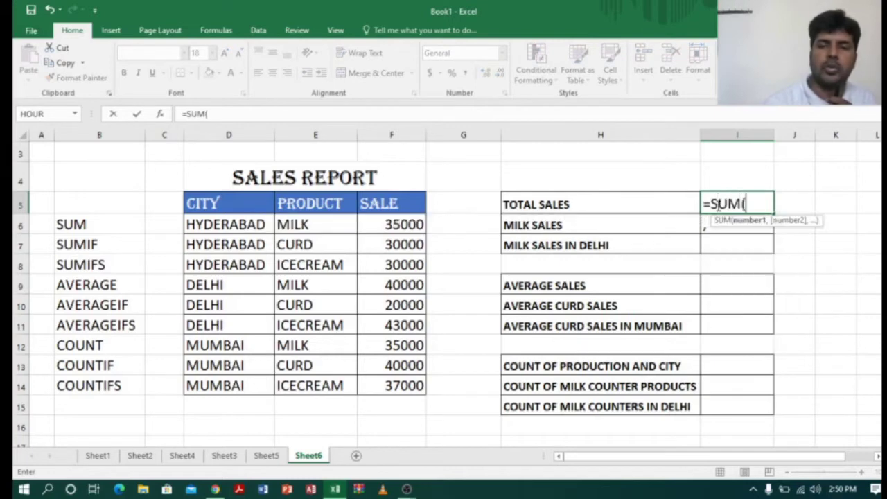
left_click(403, 223)
left_click_drag(403, 223, 396, 381)
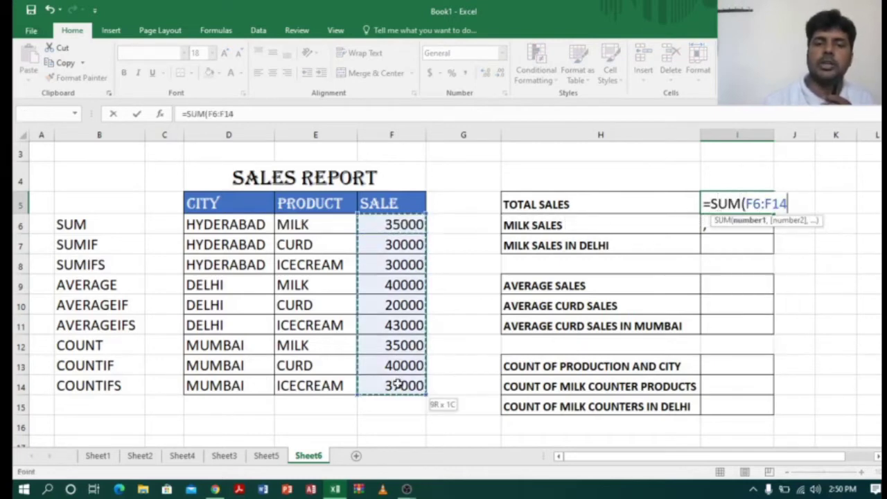
type(")")
key("Return")
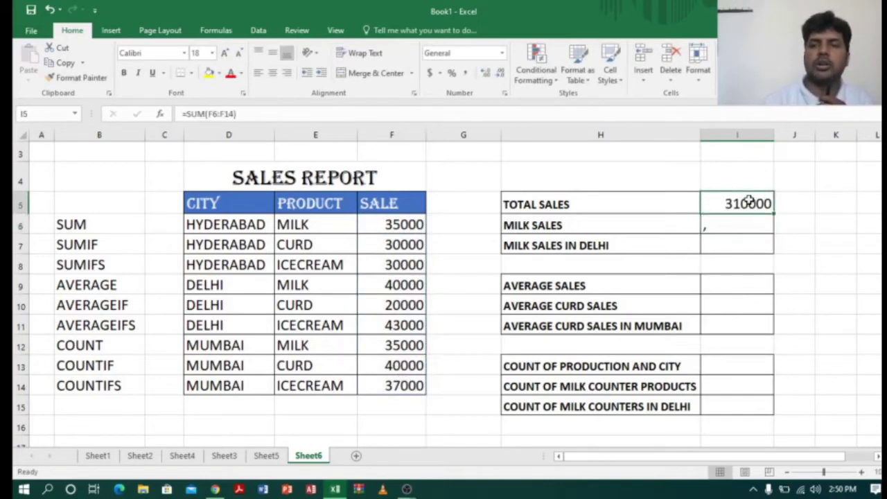
Select the sale values F6:F14 to verify the 310000 total.
left_click(414, 229)
left_click_drag(411, 238, 404, 382)
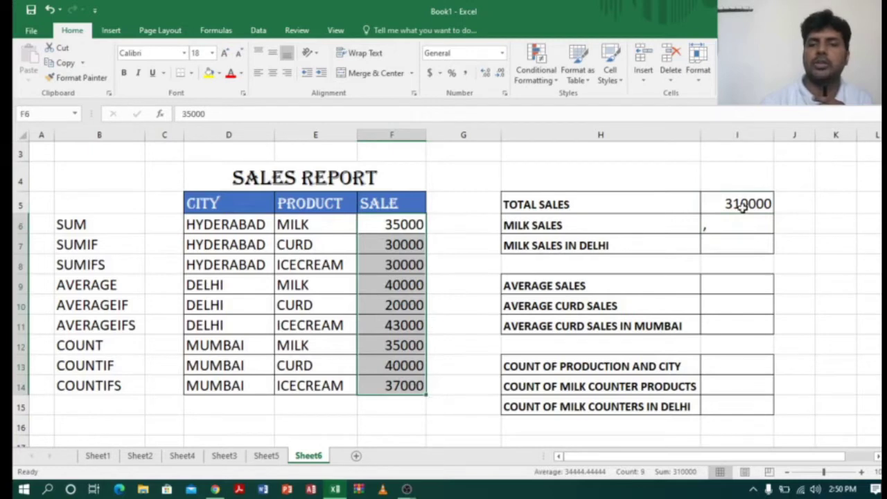
left_click(722, 231)
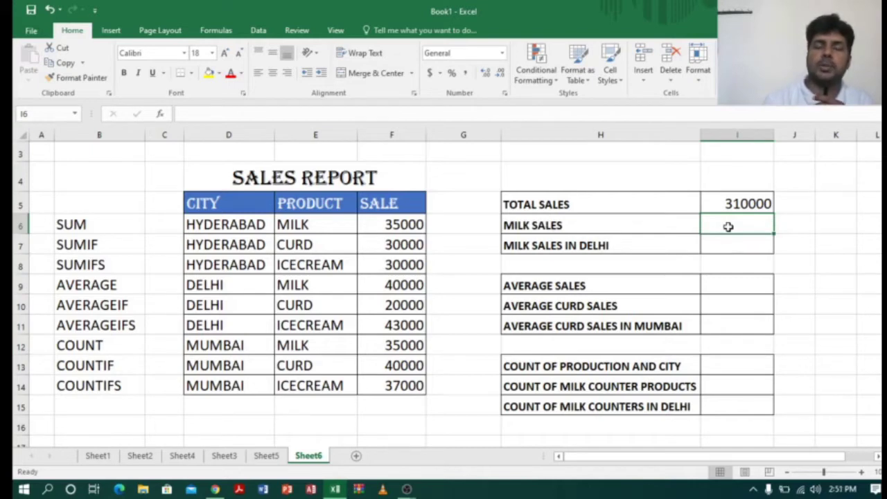
left_click(77, 243)
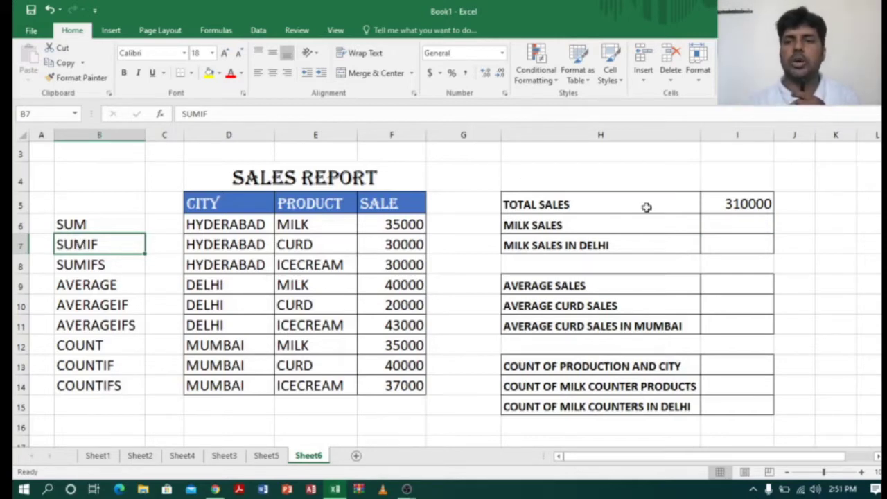
Enter =SUMIF(E6:E14,"MILK",F6:F14) in I6 for MILK SALES of 110000.
left_click(719, 228)
type("=")
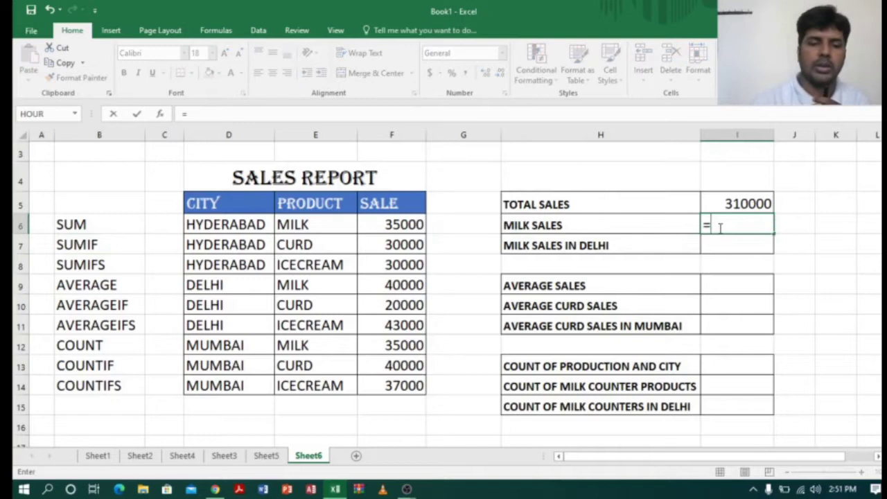
type("SUMIF(")
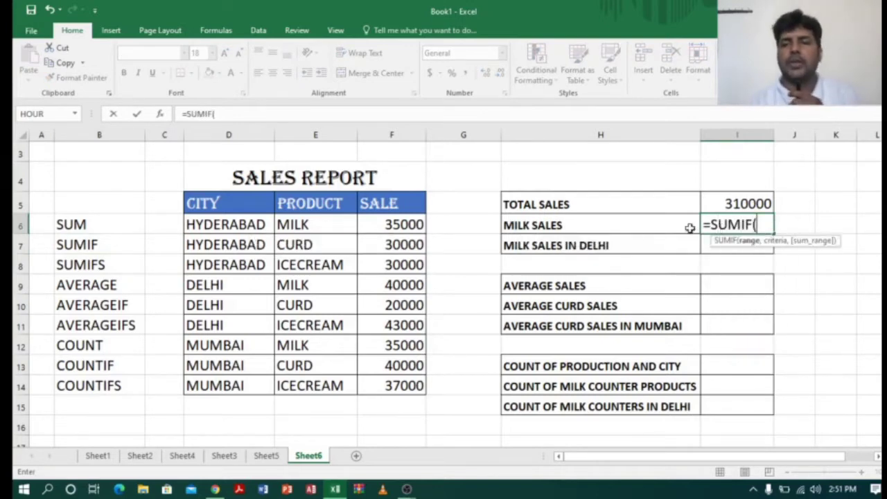
left_click(321, 221)
left_click_drag(322, 220, 293, 376)
type(",")
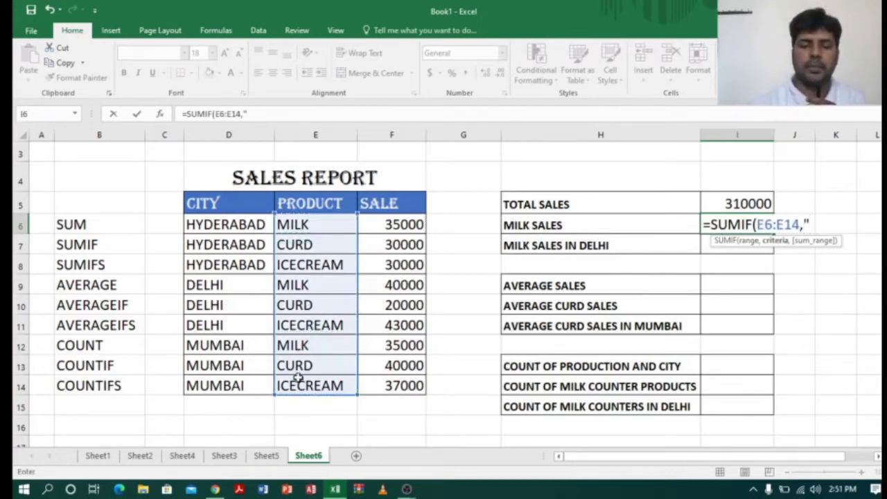
type("\"MILK")
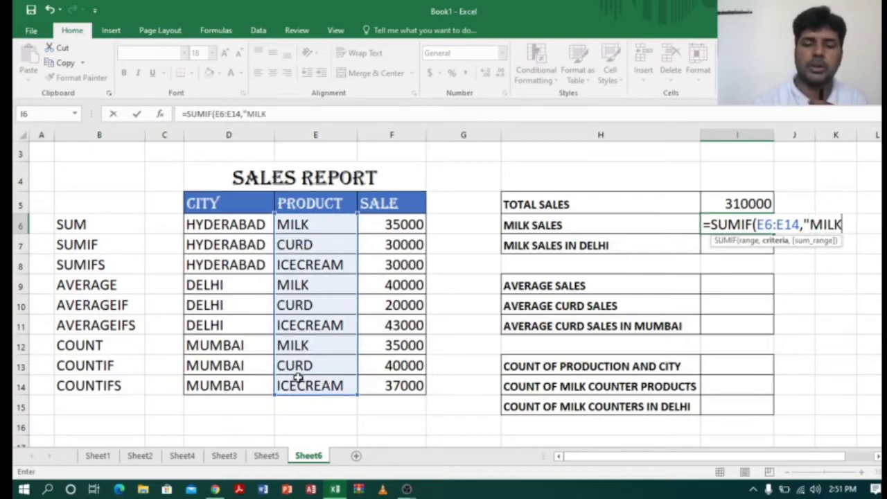
type("\",")
left_click(400, 221)
left_click_drag(400, 220, 386, 376)
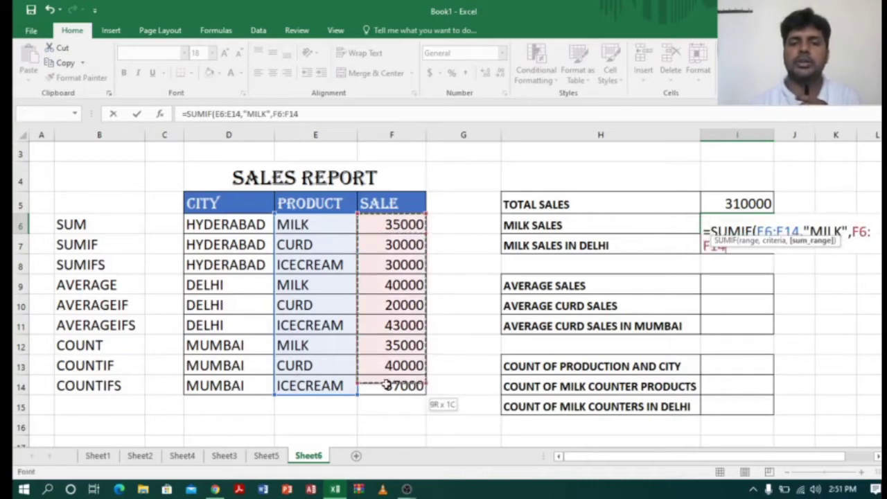
key("Return")
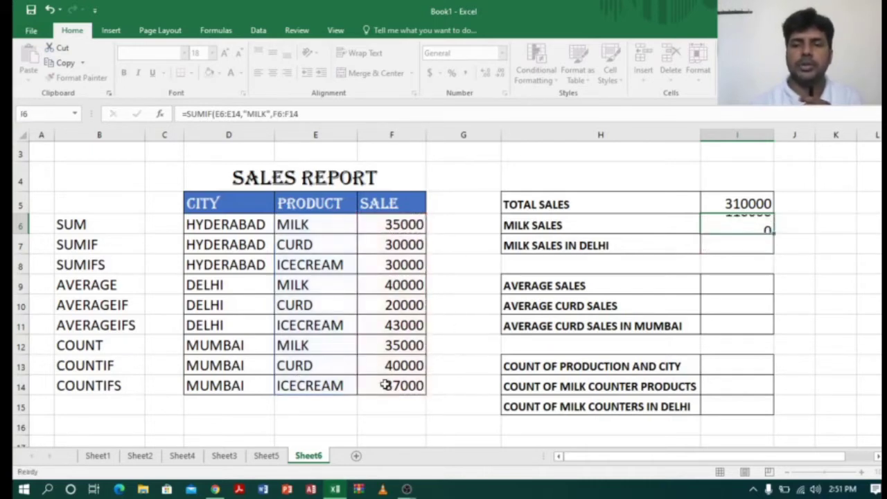
Highlight the three MILK rows (D6:F6, D9:F9, D12:F12) to check the SUMIF result.
left_click(736, 229)
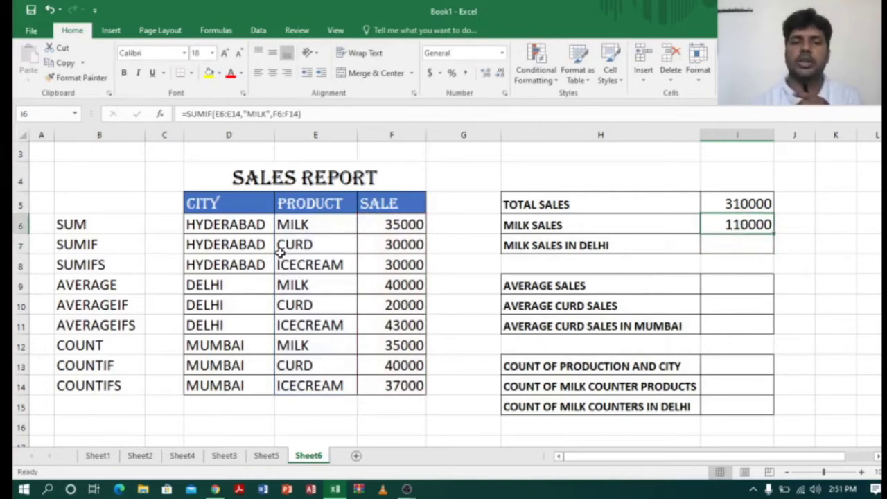
left_click_drag(231, 226, 397, 220)
left_click_drag(212, 289, 397, 280)
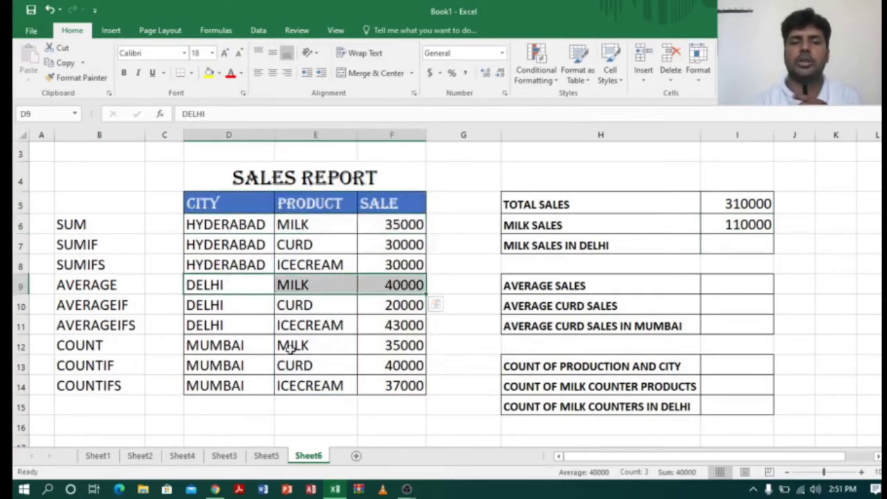
left_click_drag(212, 344, 393, 344)
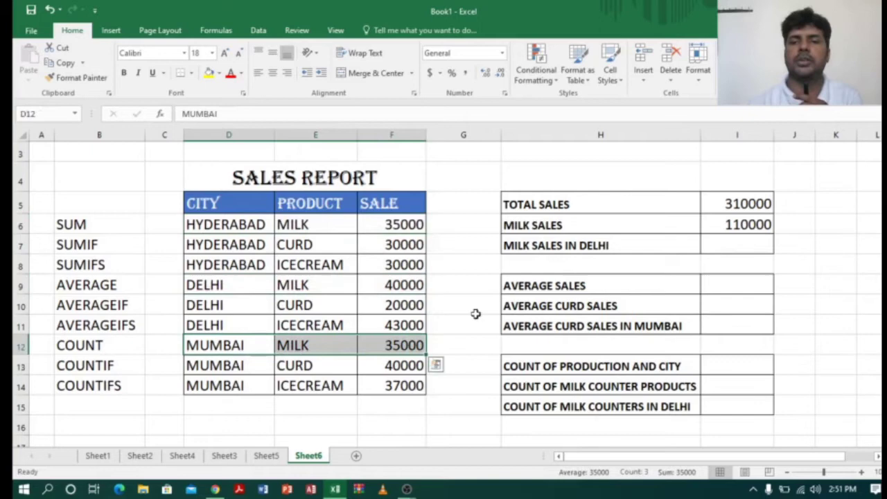
left_click(741, 222)
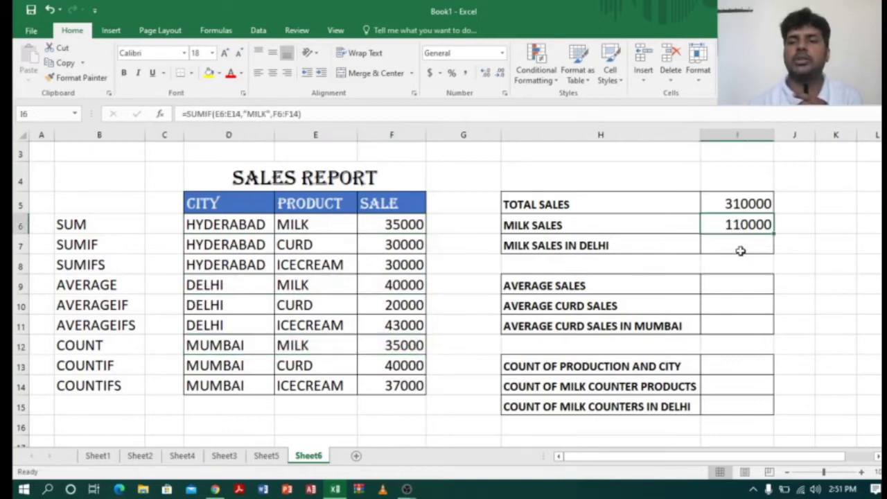
left_click(739, 245)
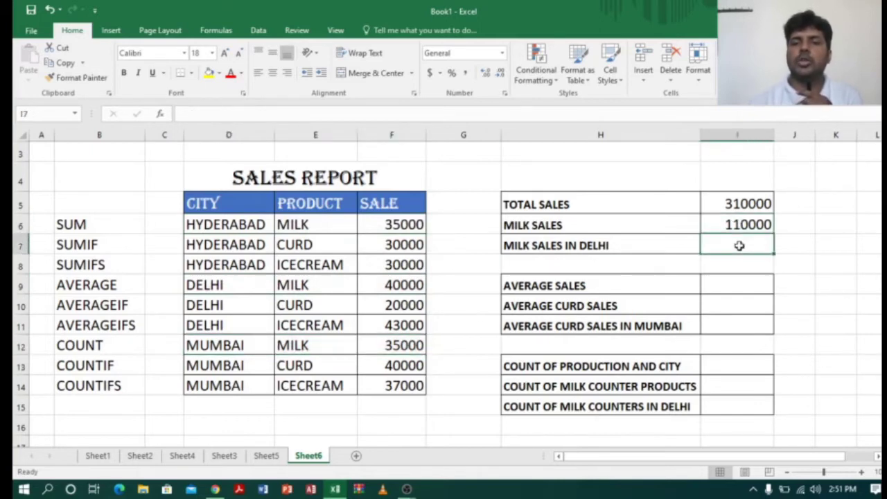
left_click(537, 242)
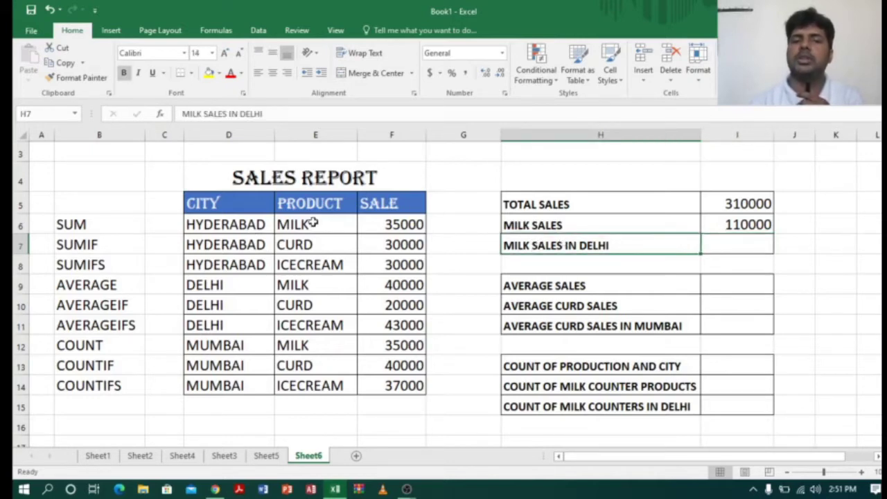
left_click(734, 250)
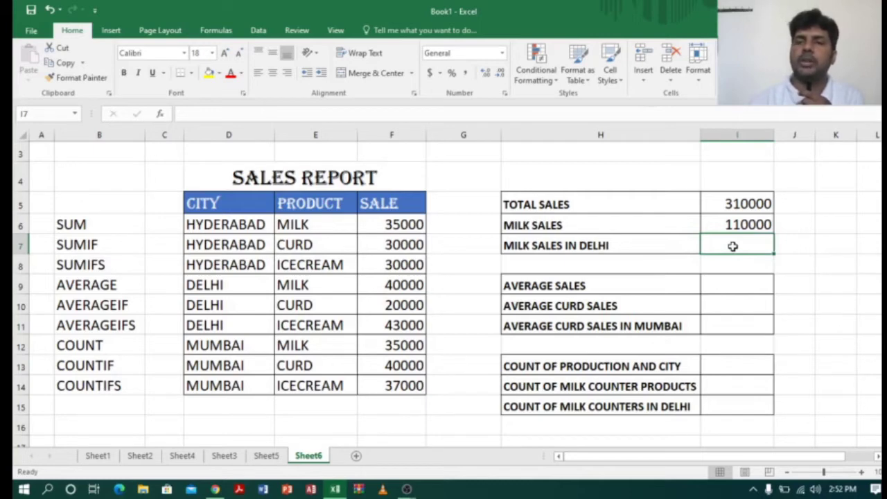
left_click(116, 266)
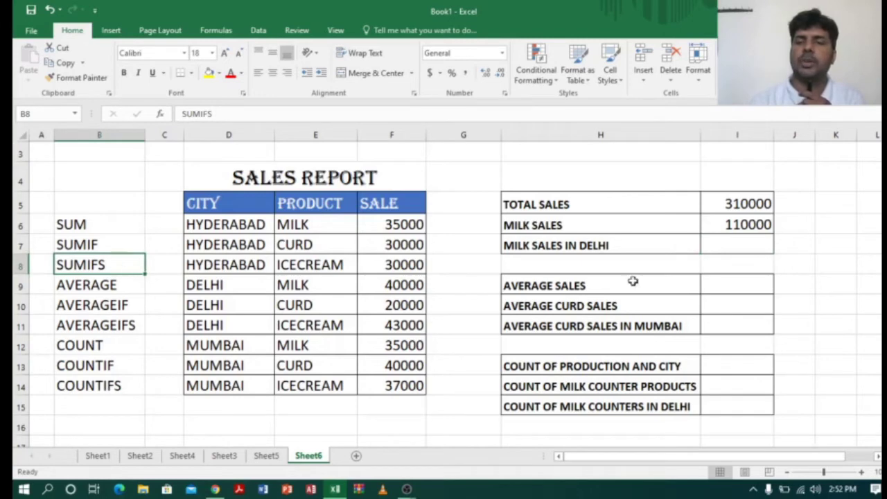
left_click(725, 250)
Enter =SUMIFS(F6:F14,E6:E14,"MILK",D6:D14,"DELHI") in I7, giving 40000.
type("=")
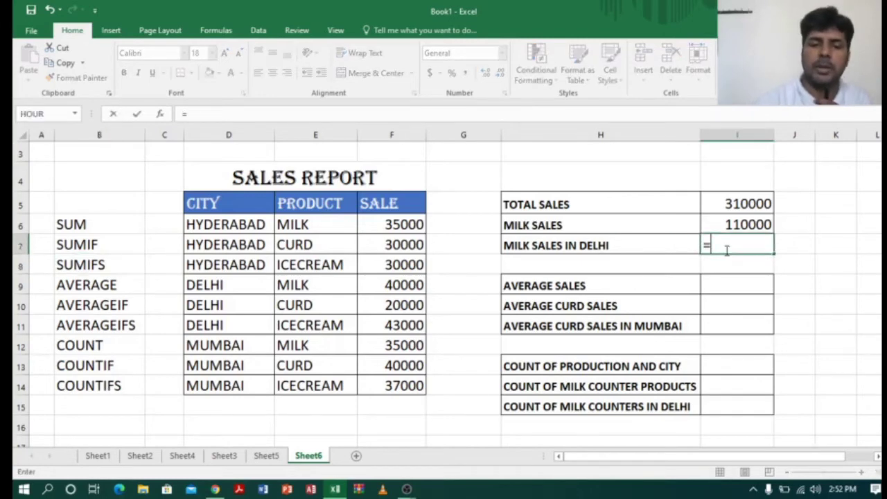
type("SUMIFS(")
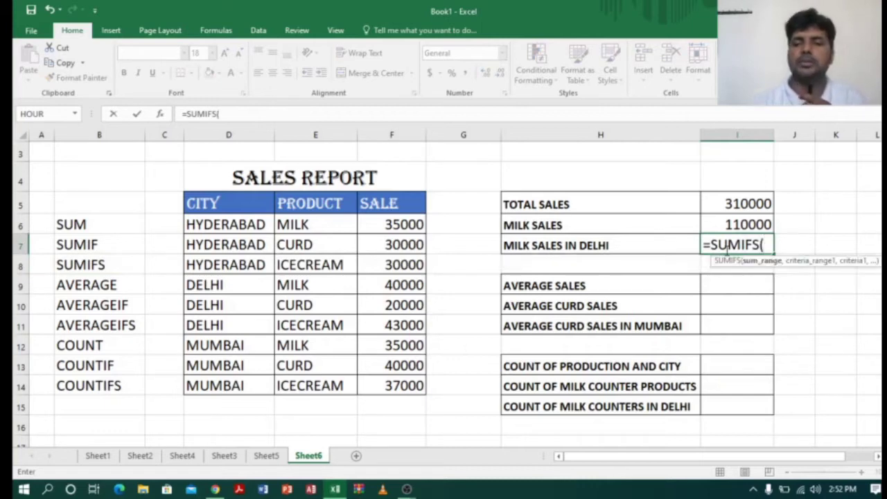
left_click_drag(392, 230, 404, 383)
type(",")
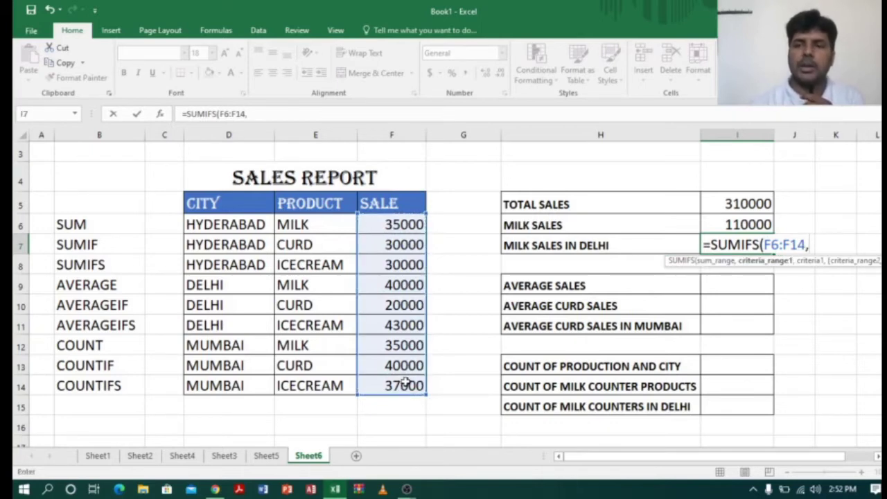
left_click_drag(309, 223, 311, 386)
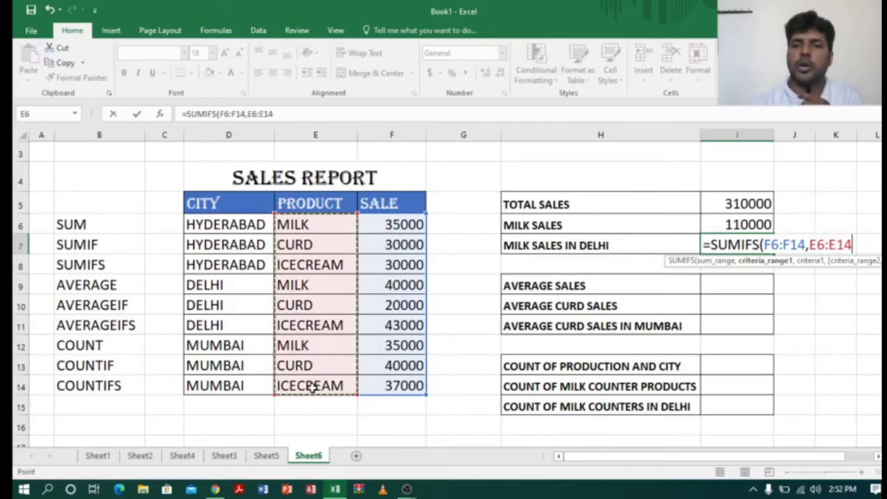
type(",")
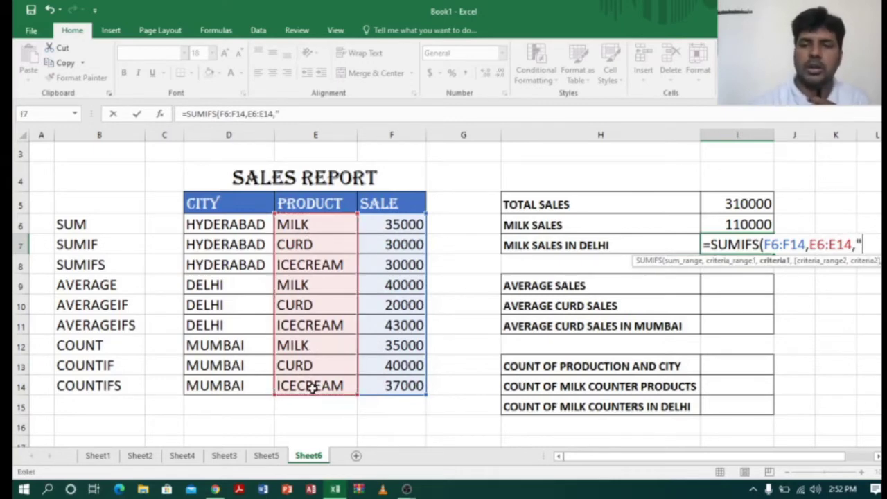
type("\"MILK")
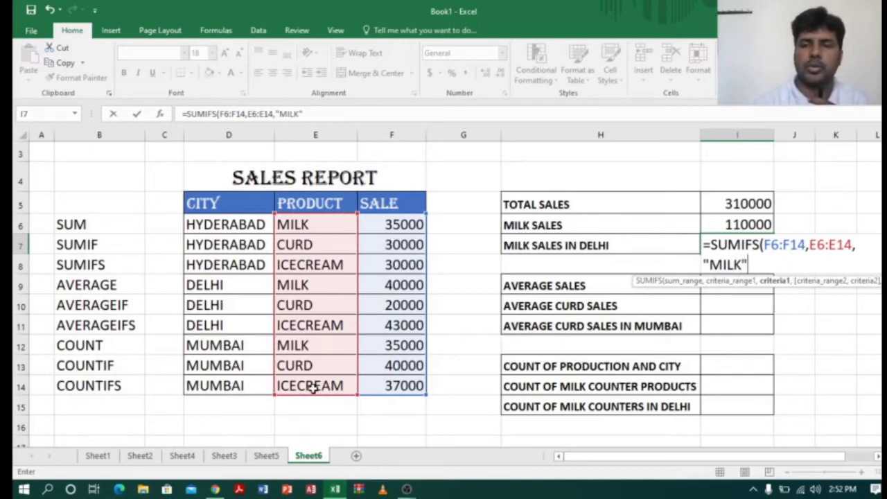
type("\",")
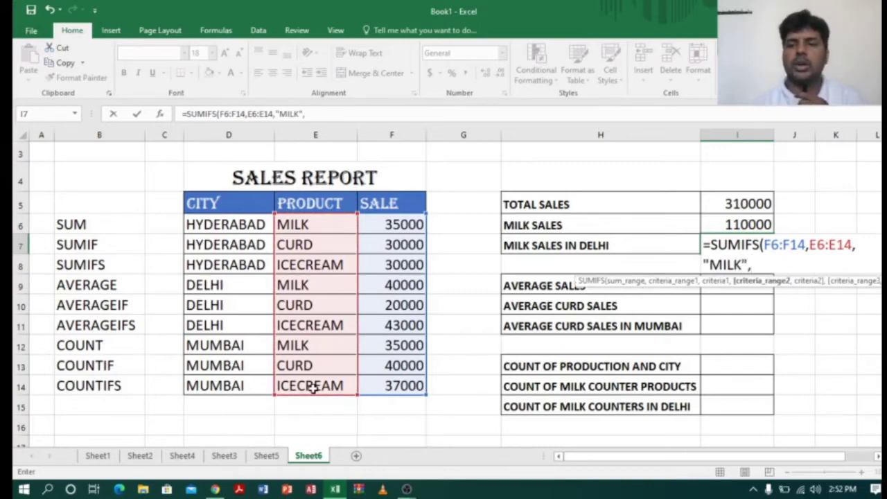
left_click_drag(228, 225, 213, 388)
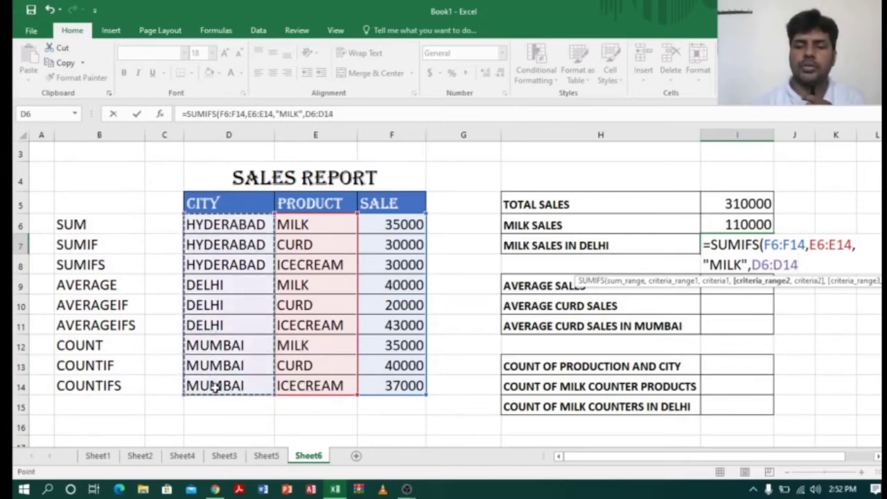
type(",")
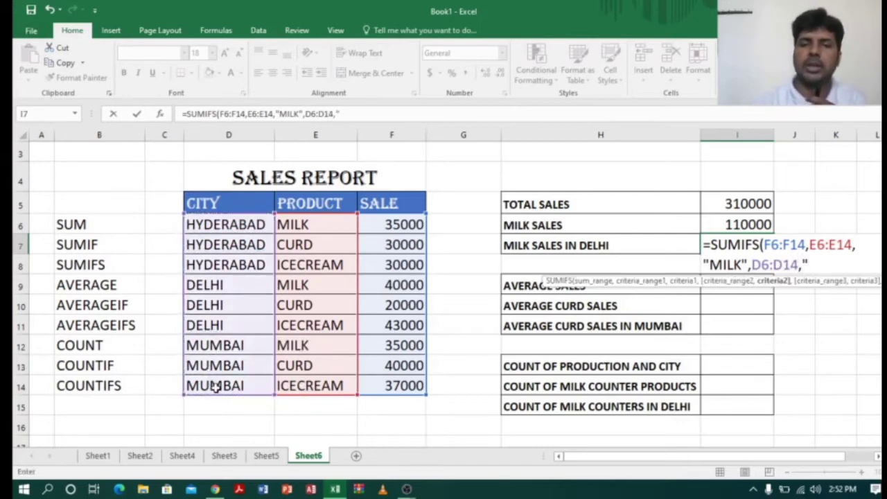
type("\"DELHI")
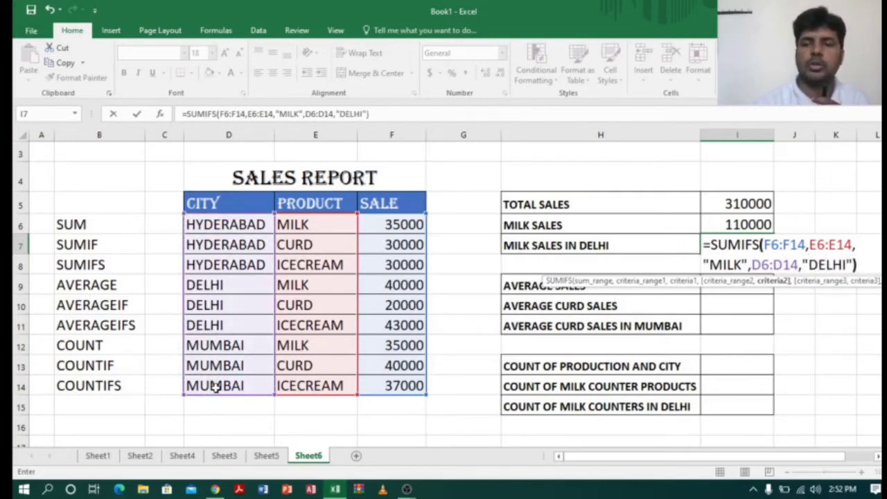
type("\")")
key("Return")
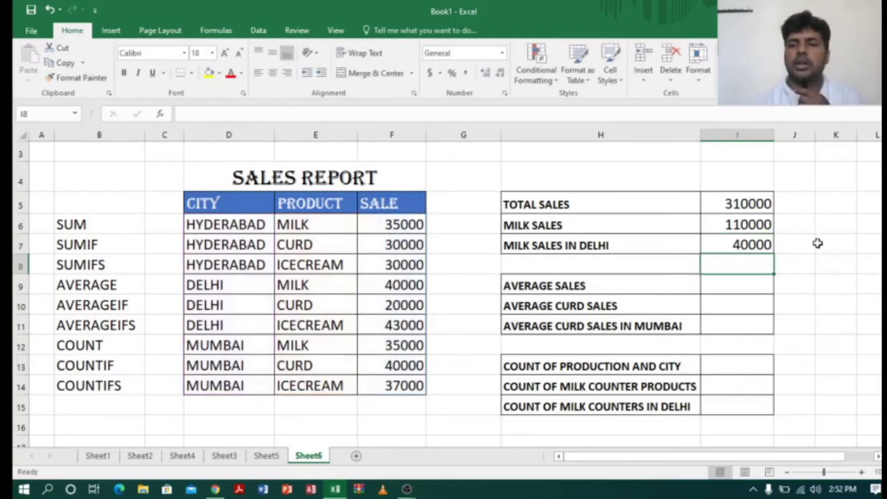
left_click(740, 238)
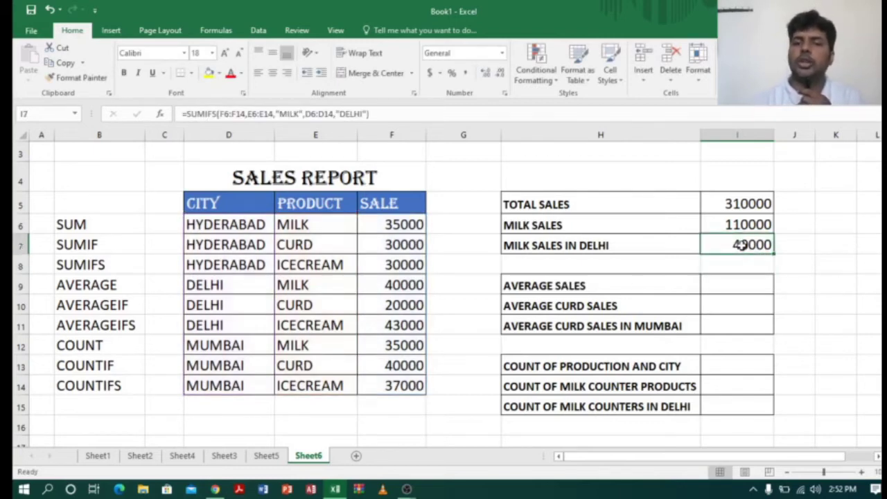
left_click(221, 287)
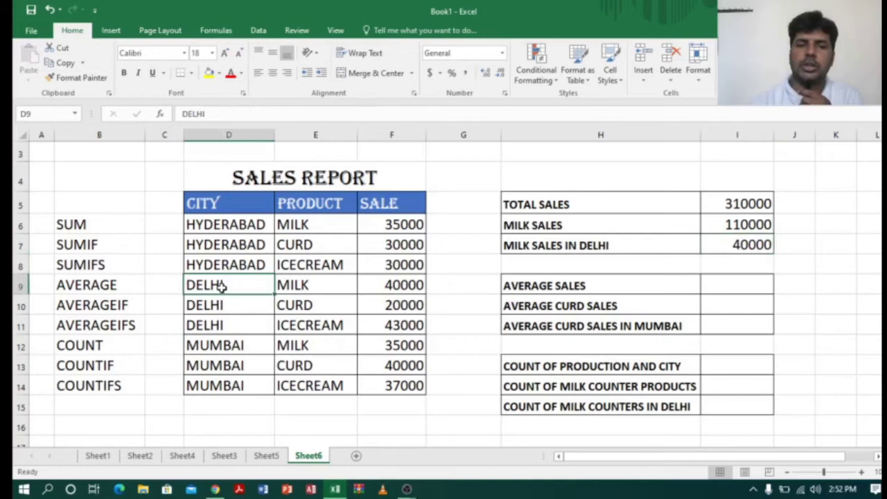
left_click_drag(220, 286, 396, 285)
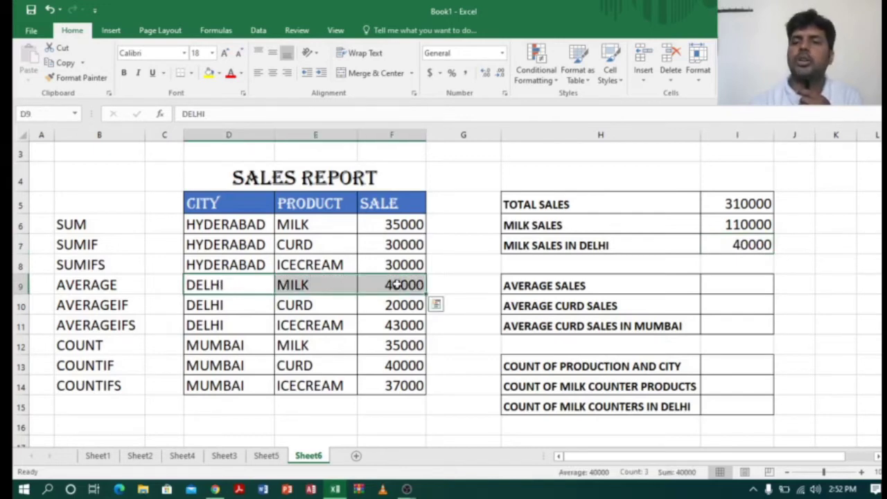
left_click(485, 284)
left_click(605, 206)
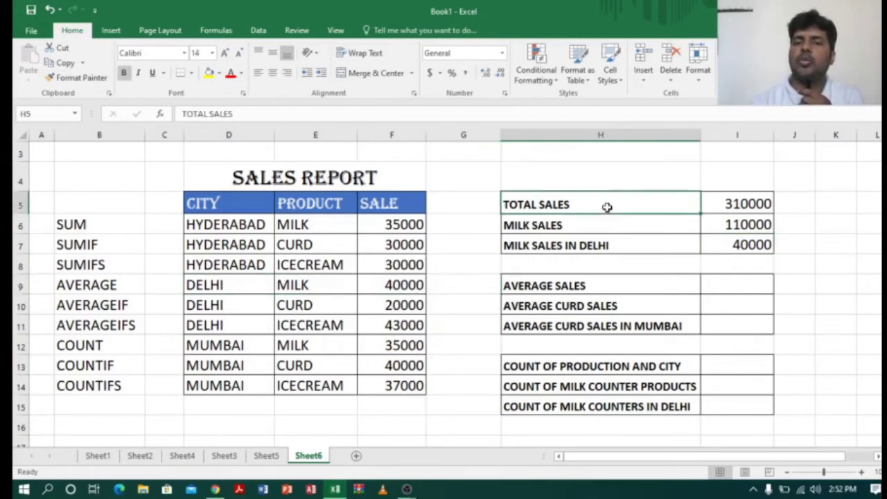
left_click(617, 226)
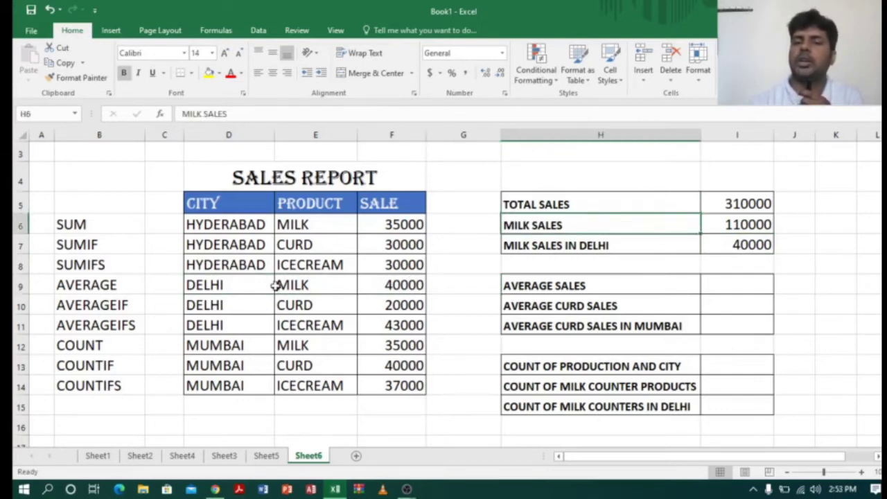
left_click(97, 265)
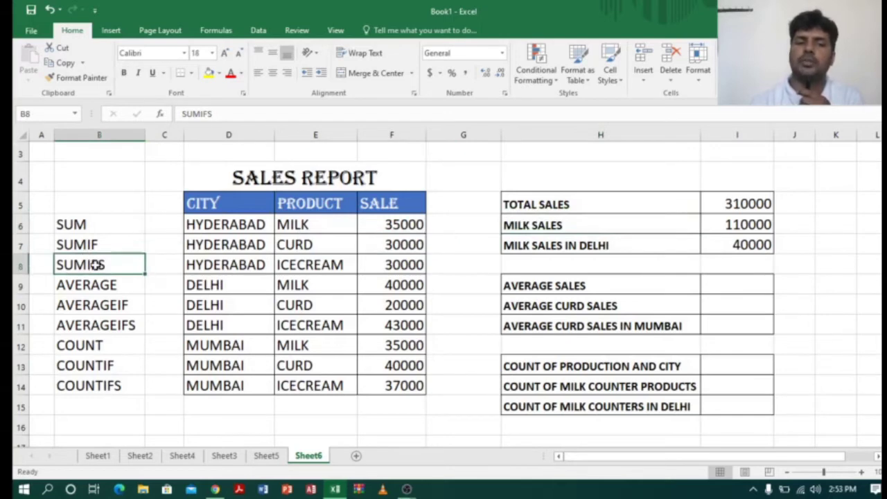
left_click(110, 245)
left_click(110, 264)
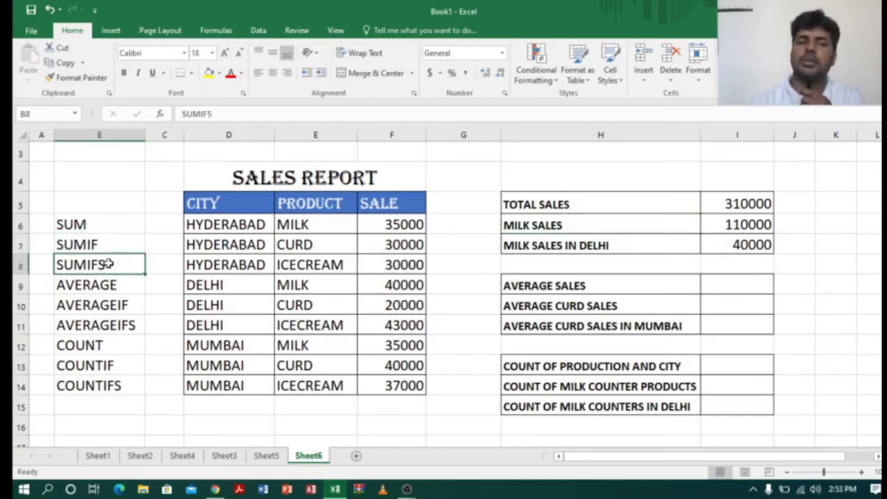
left_click(109, 286)
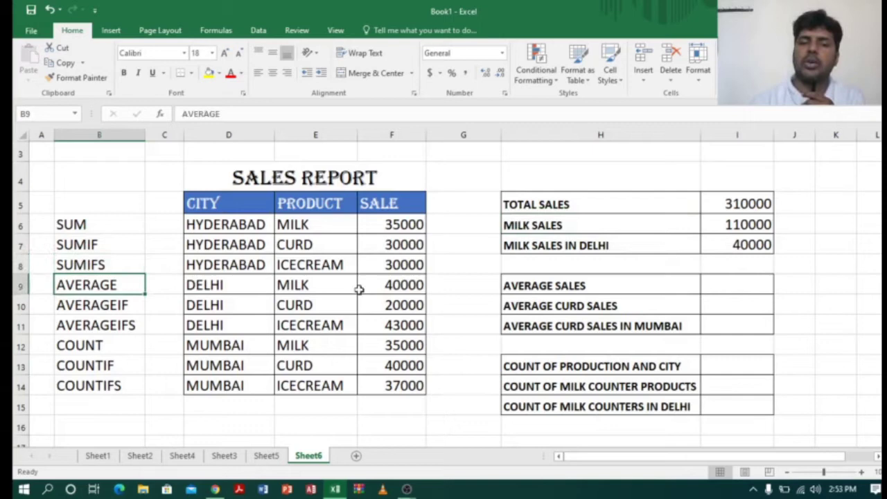
left_click(717, 280)
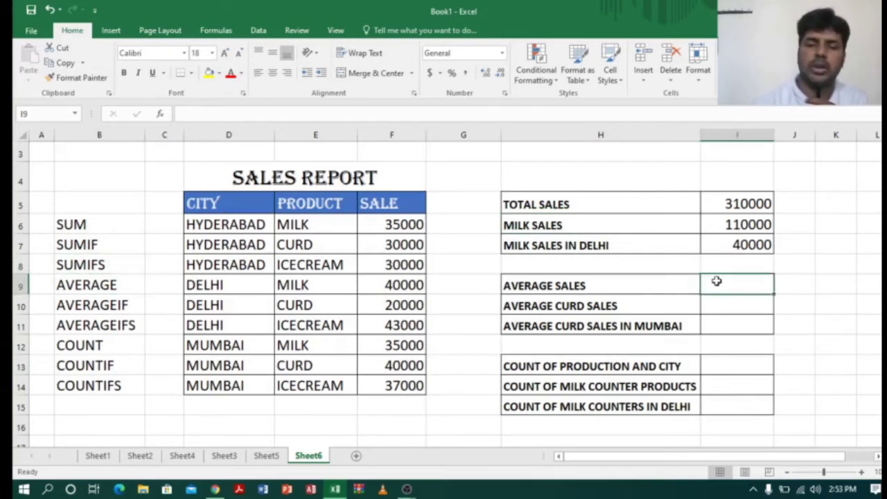
Enter =AVERAGE(F6:F14) in I9 for AVERAGE SALES of 34444.44.
type("=")
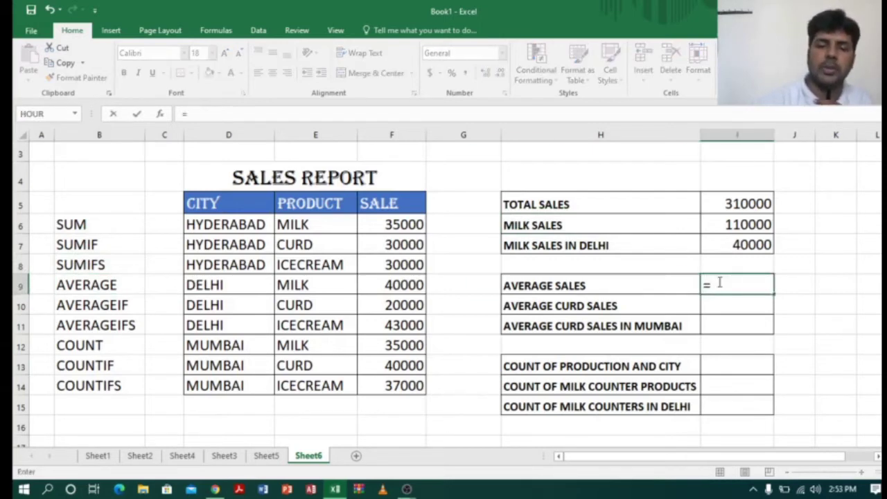
type("AVERAGE")
type("(")
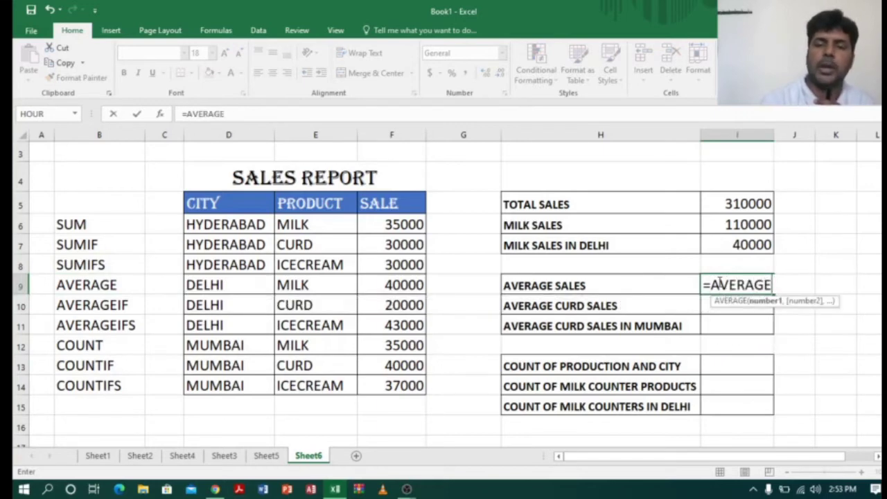
left_click_drag(414, 222, 411, 384)
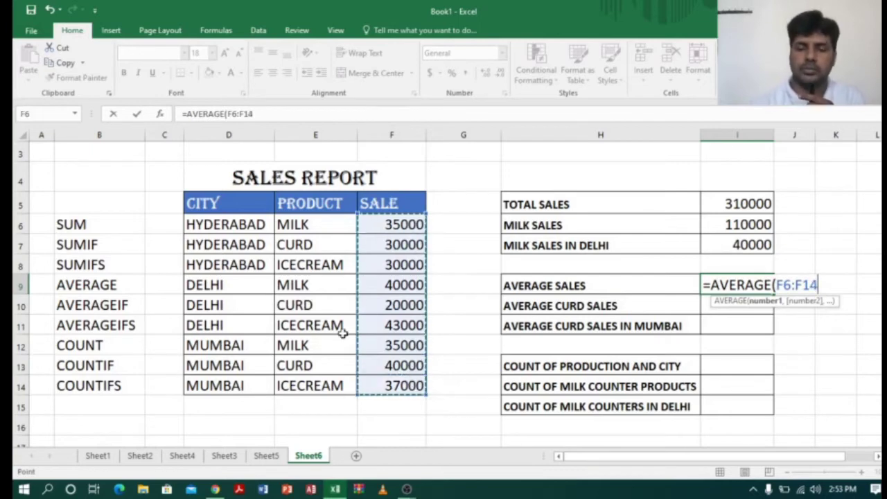
type(")")
key("Return")
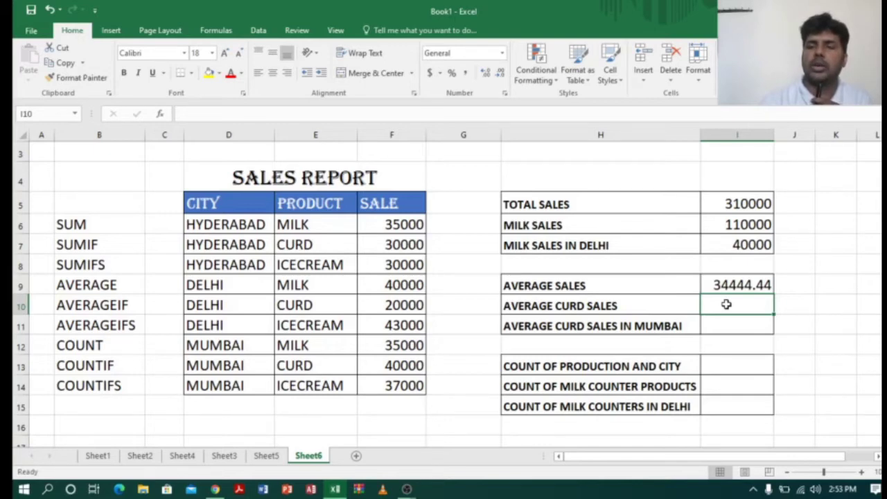
Enter =AVERAGEIF(E6:E14,"CURD",F6:F14) in I10, giving 30000.
type("=")
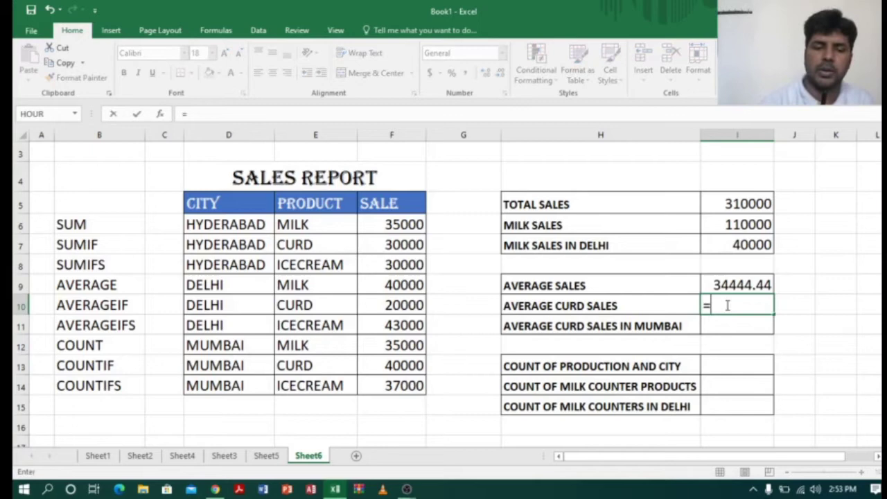
type("AVERA")
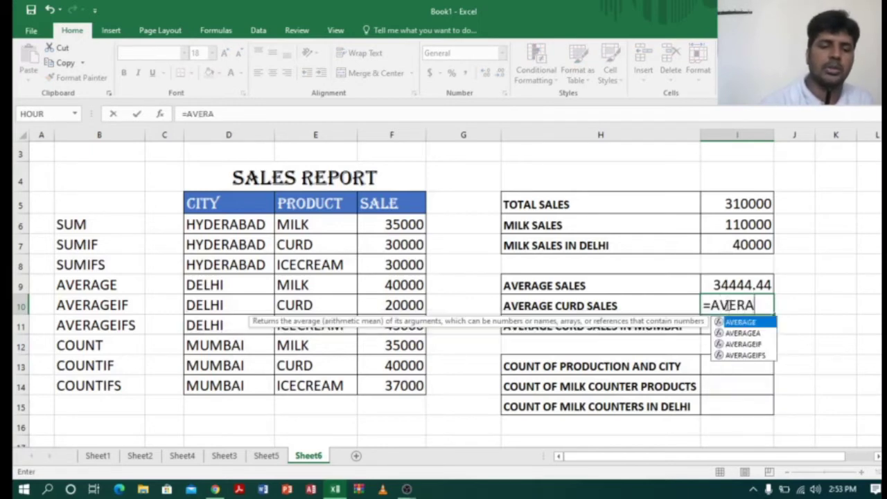
type("GEIF(")
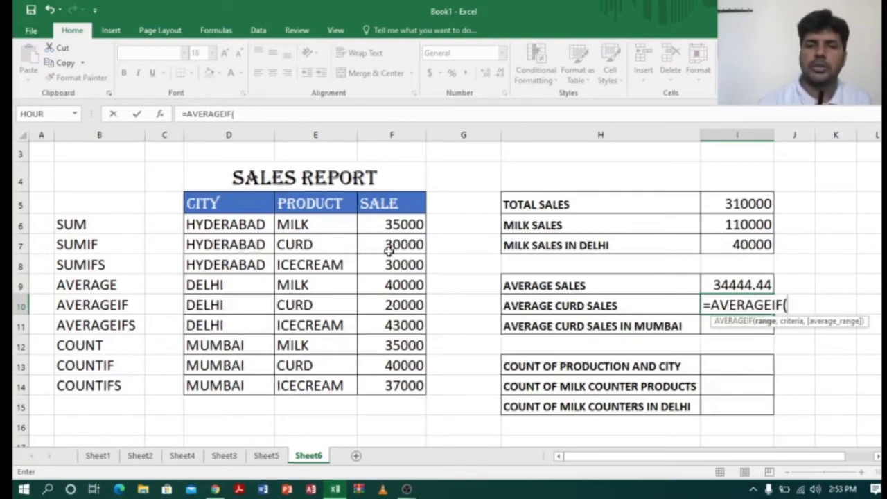
left_click(402, 224)
left_click_drag(328, 223, 315, 385)
type(",")
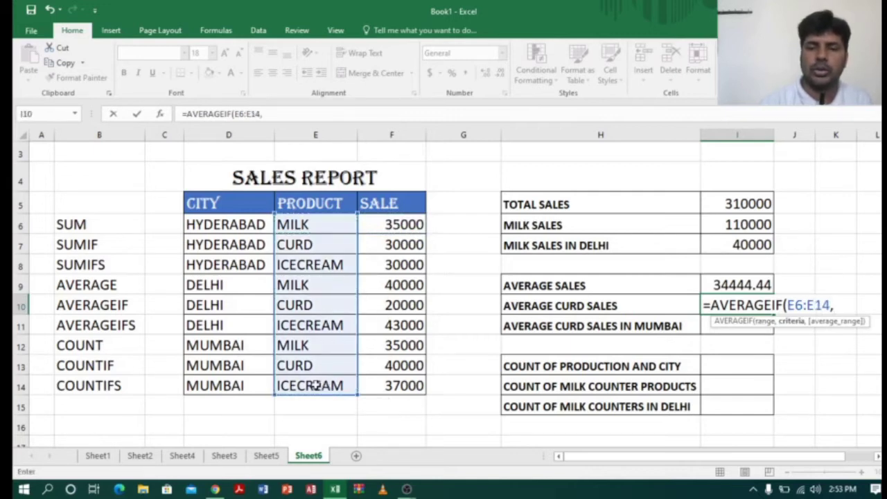
type("\"CUR")
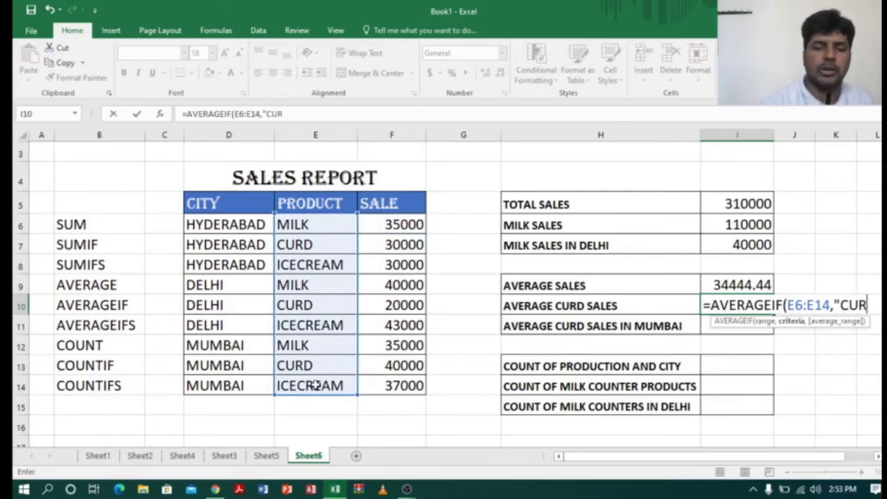
type("D\",")
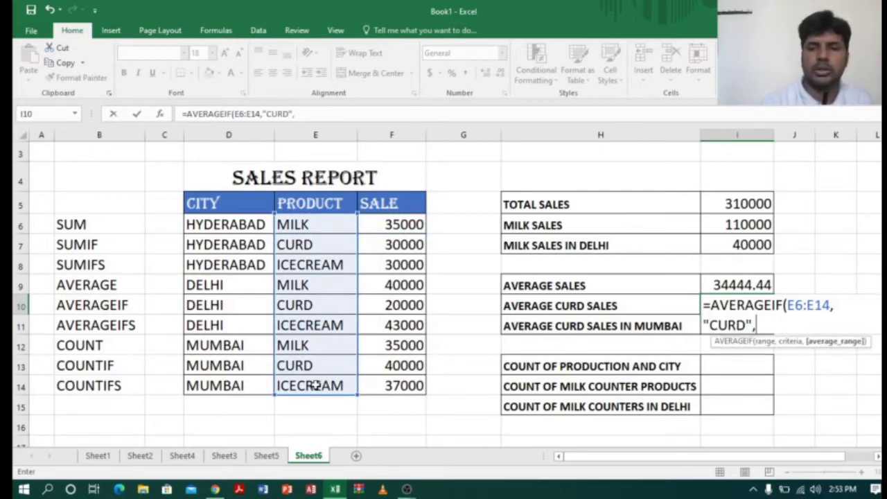
left_click_drag(388, 224, 407, 385)
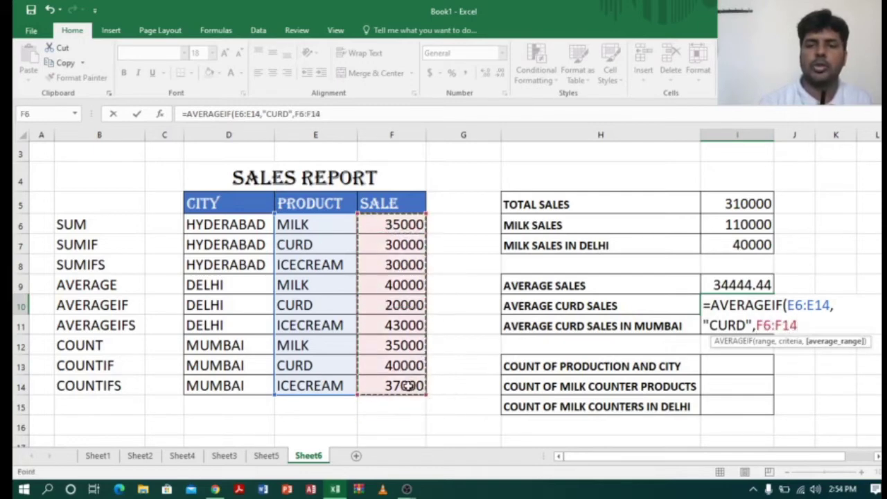
type(")")
key("Return")
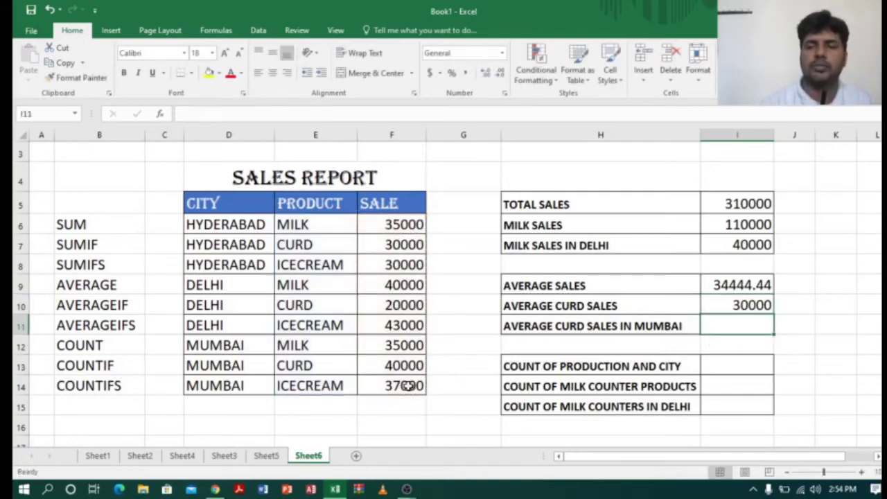
left_click(739, 305)
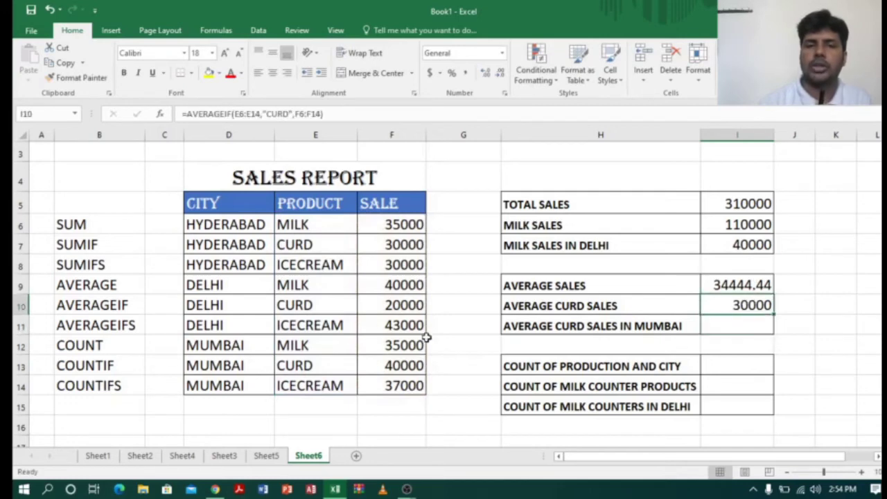
left_click_drag(292, 244, 390, 242)
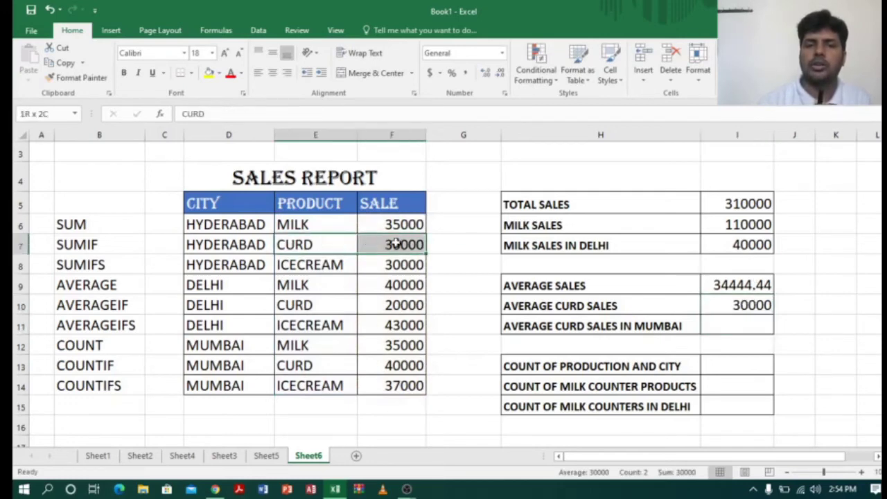
left_click(352, 303)
left_click_drag(352, 303, 396, 302)
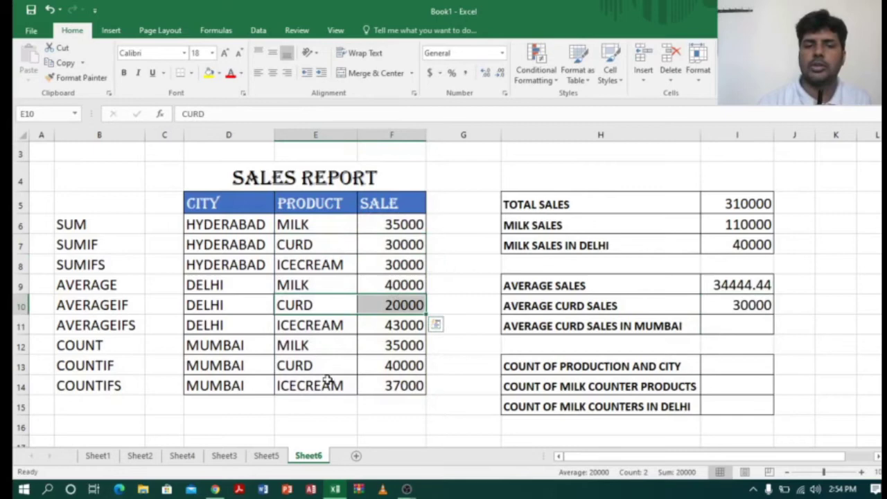
left_click_drag(307, 368, 402, 360)
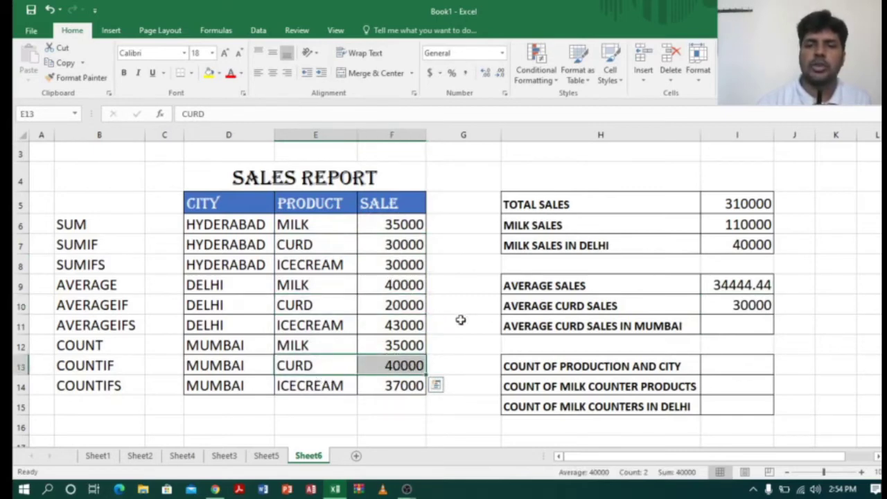
left_click(740, 306)
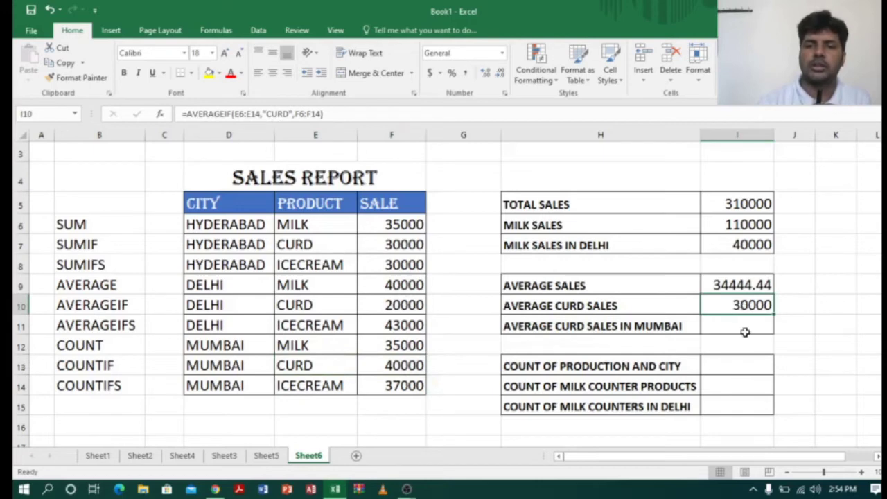
left_click(743, 327)
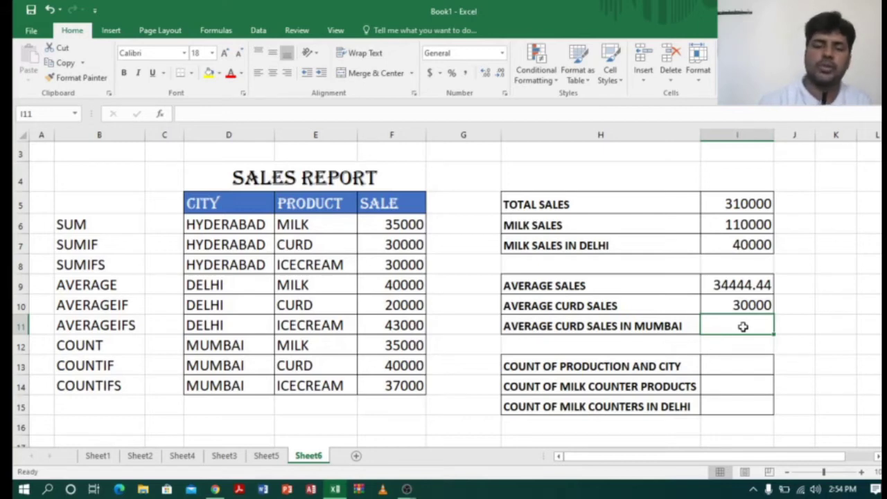
Enter =AVERAGEIFS(F6:F14,E6:E14,"CURD",D6:D14,"MUMBAI") in I11, giving 40000.
type("=AVERA")
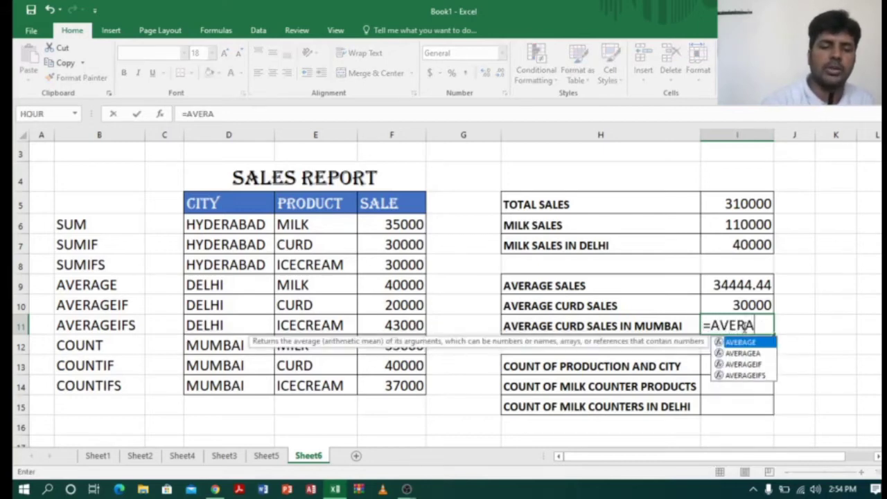
type("GE")
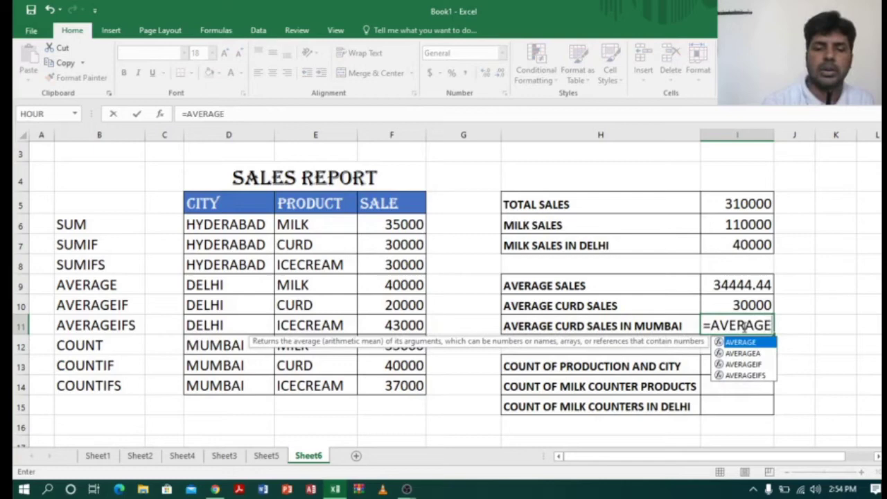
type("IFS")
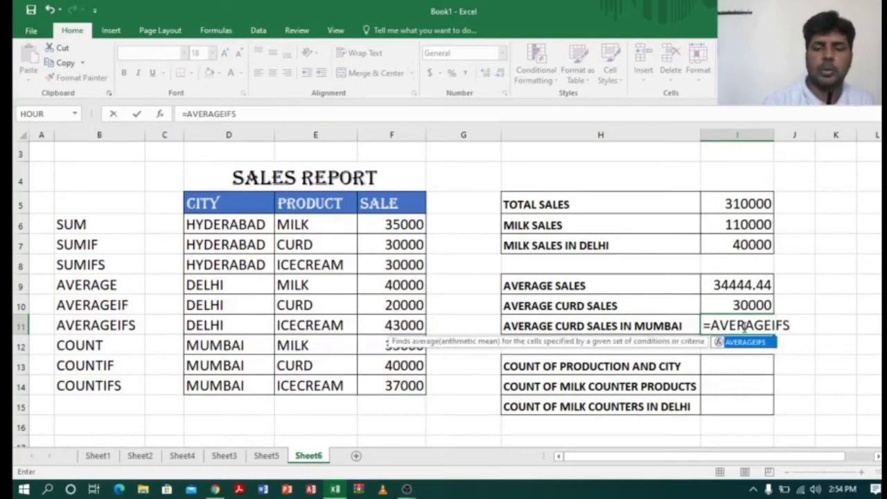
type("(")
left_click_drag(411, 224, 404, 388)
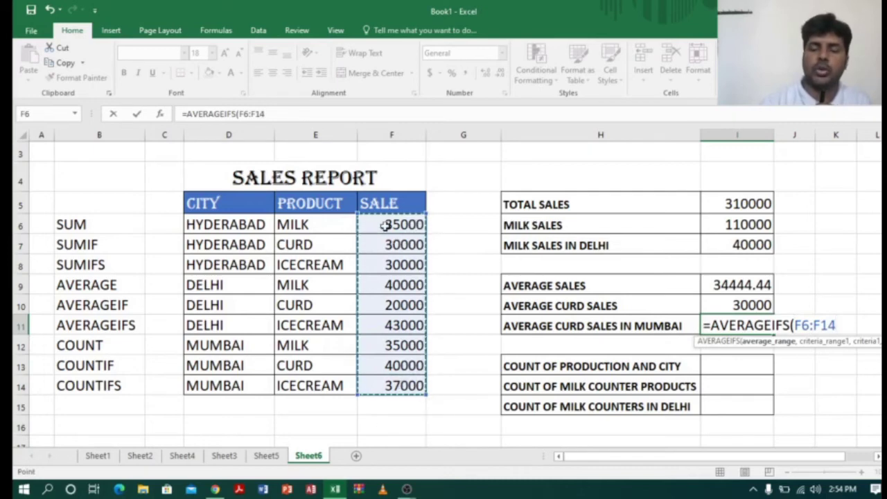
type(",")
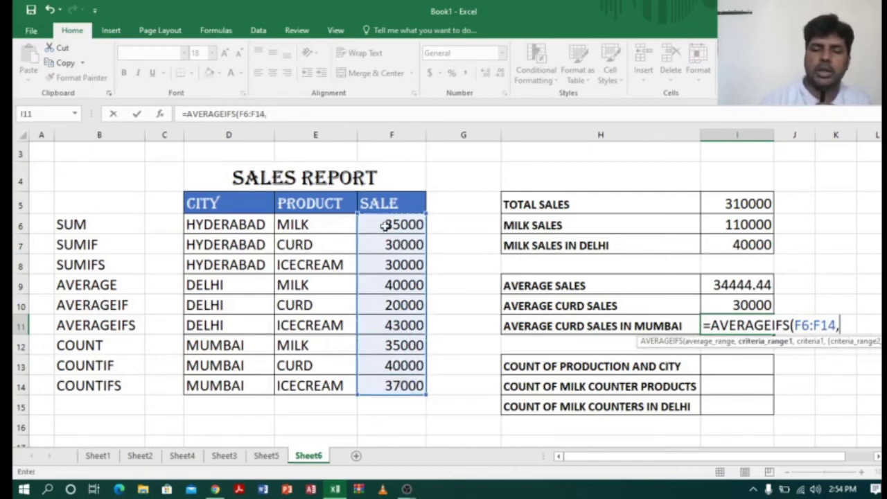
left_click_drag(314, 226, 323, 385)
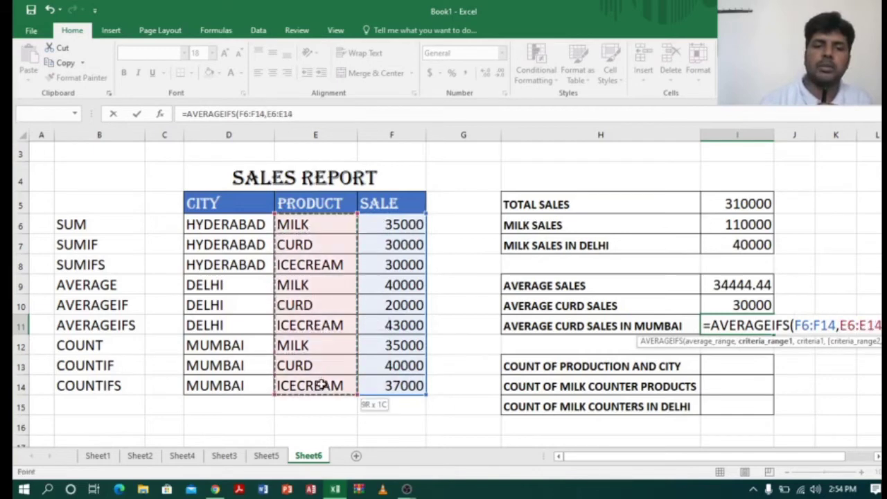
type(",")
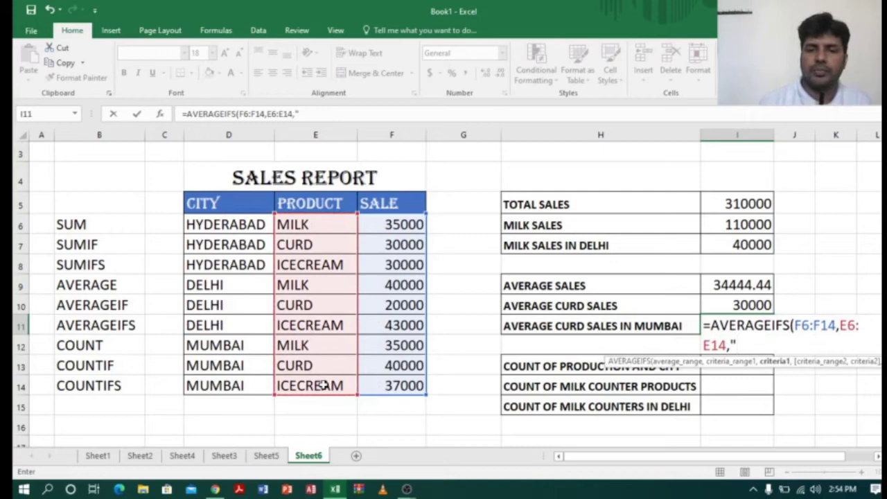
type("\"CU")
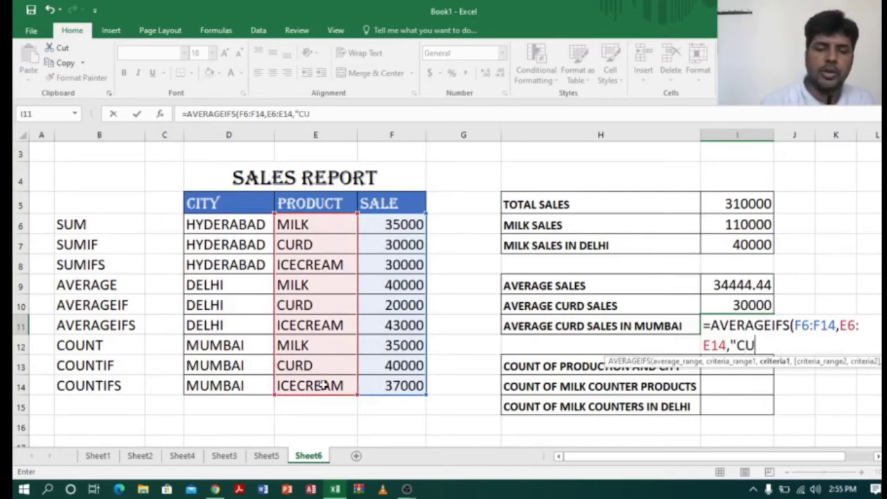
type("RD\"")
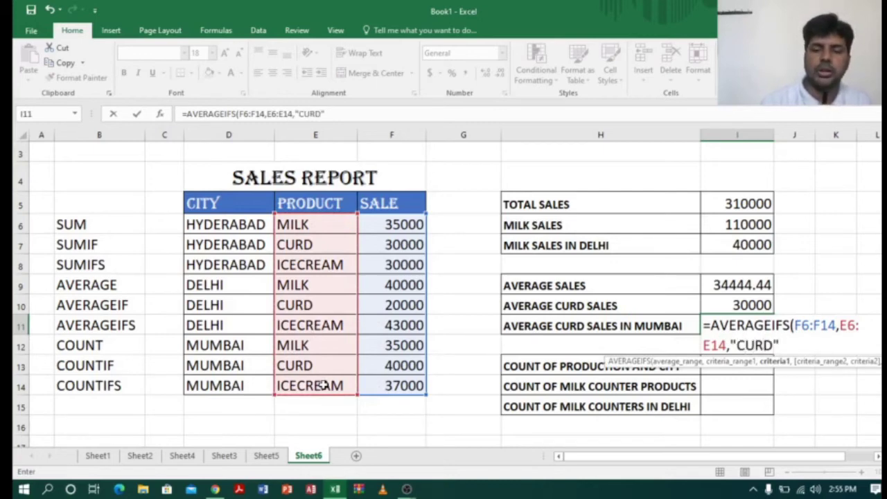
type(",")
left_click_drag(243, 224, 223, 384)
type(",\"")
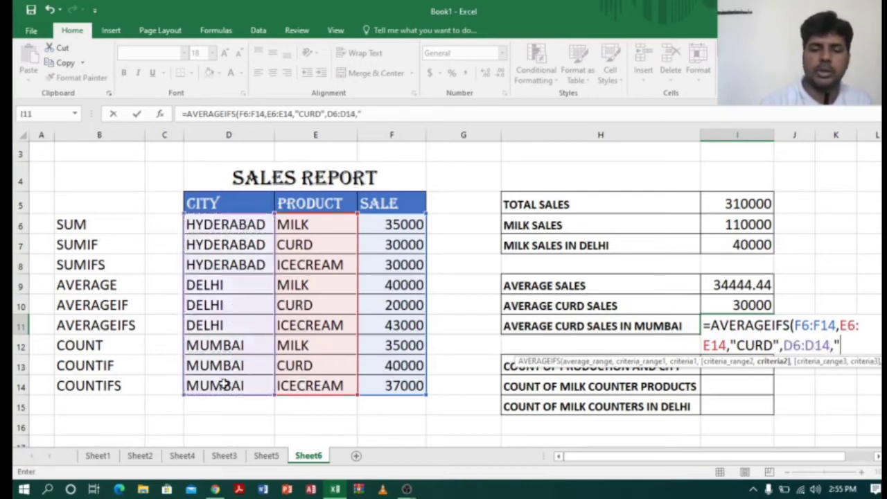
type("MUMB")
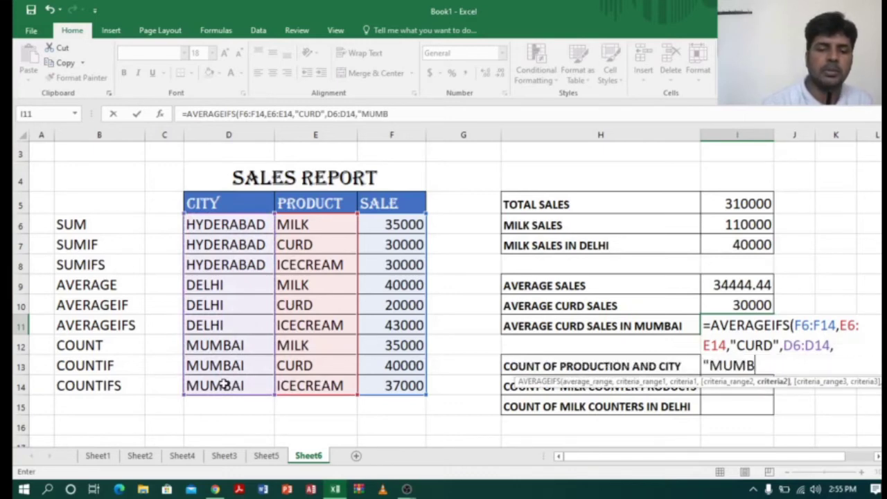
type("AI\")")
key("Return")
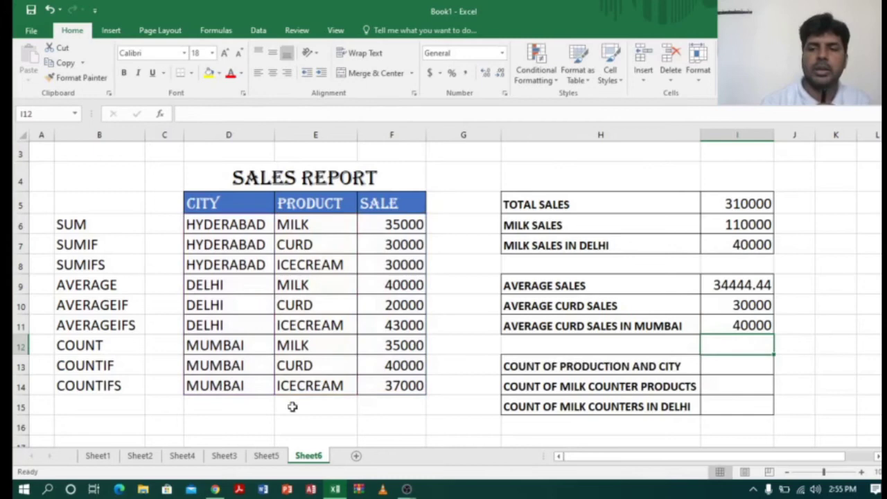
left_click(749, 325)
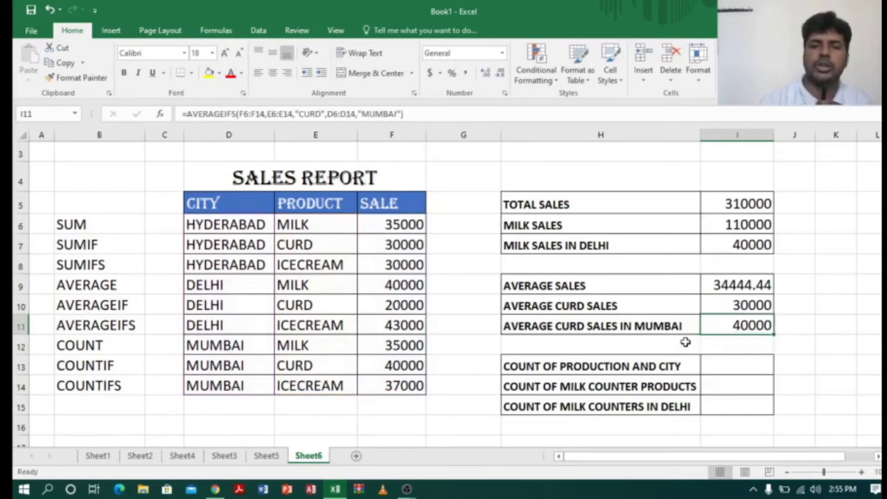
left_click(724, 369)
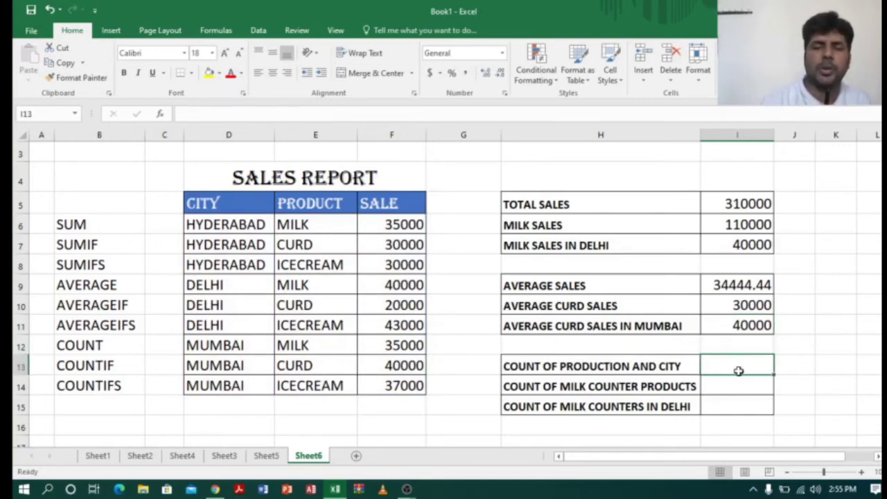
Enter =COUNT(F6:F14) in I13, giving 9 sale values.
type("=C")
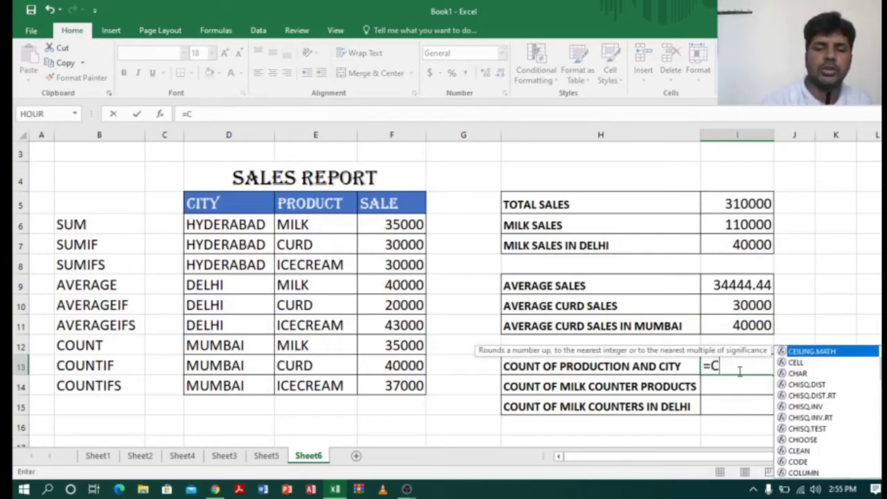
type("OUNT")
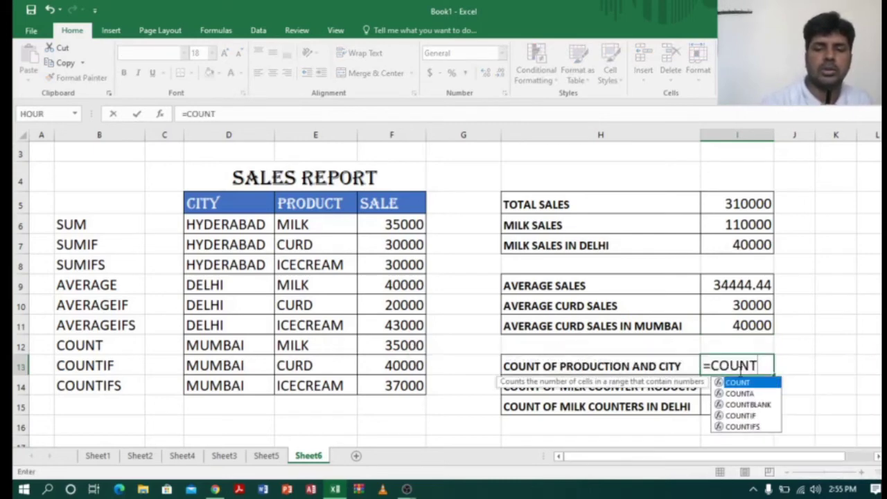
type("(")
left_click_drag(406, 220, 405, 385)
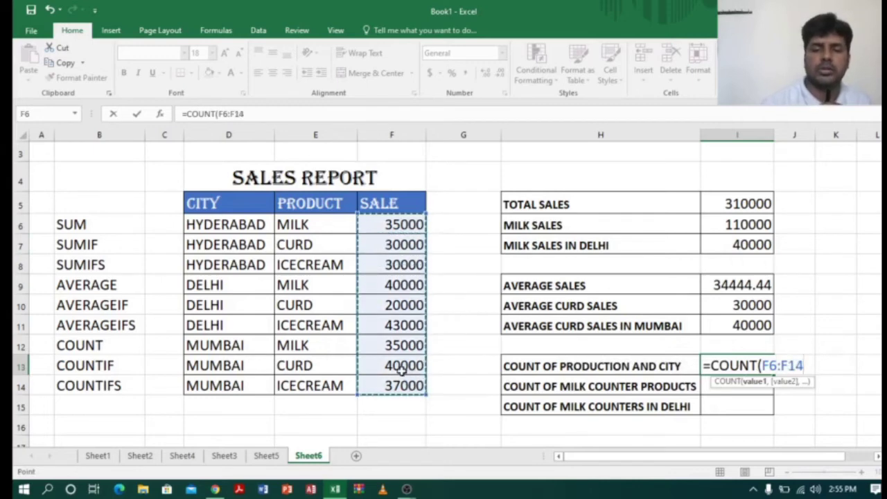
key("Return")
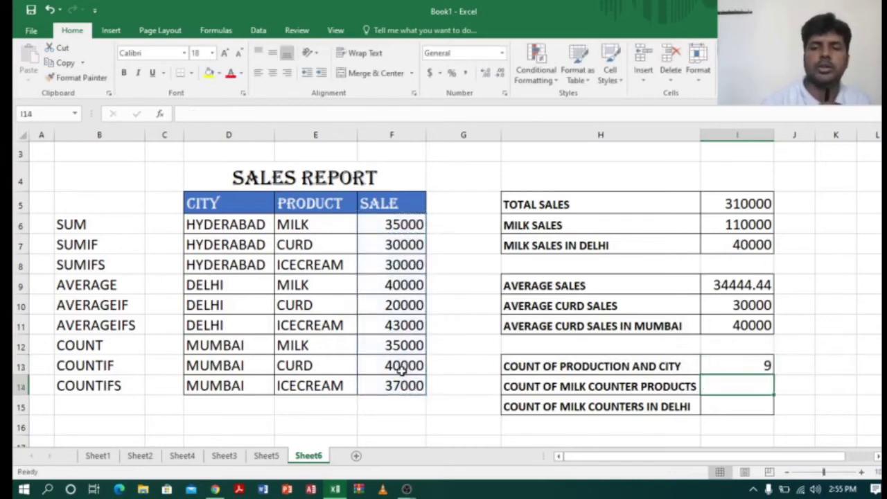
left_click(721, 368)
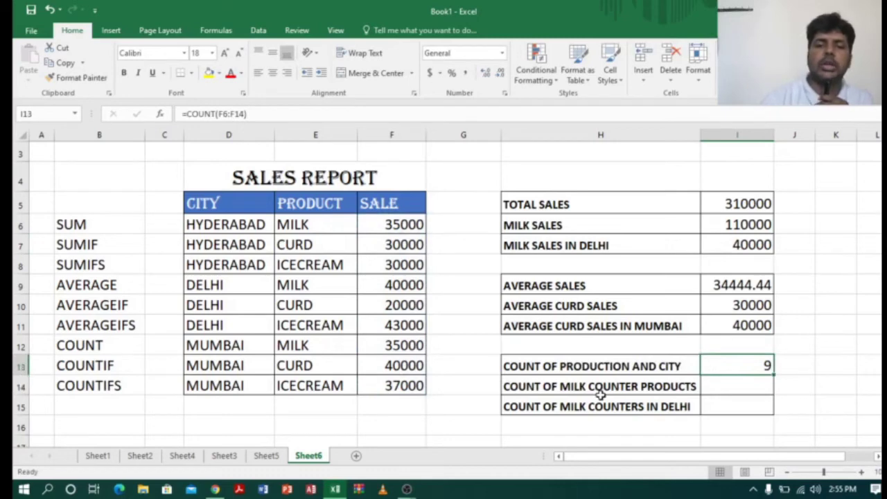
left_click(713, 385)
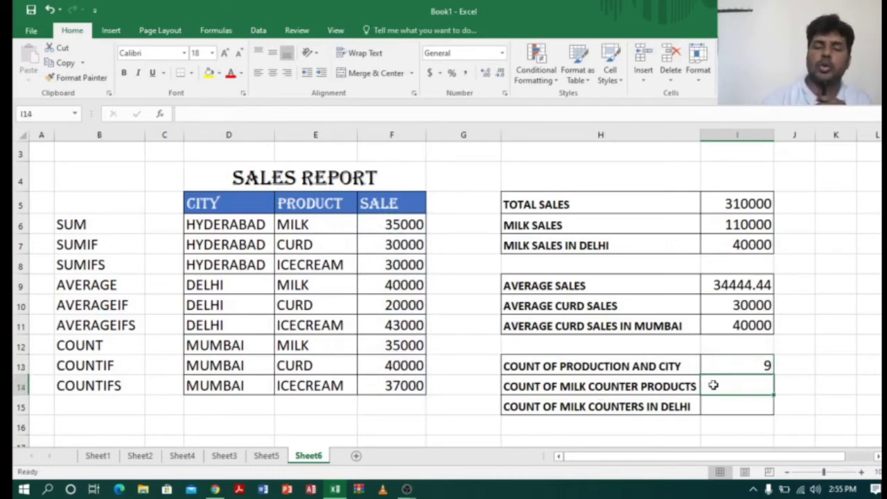
Enter =COUNTIF(E6:E14,"MILK") in I14, giving 3.
type("=")
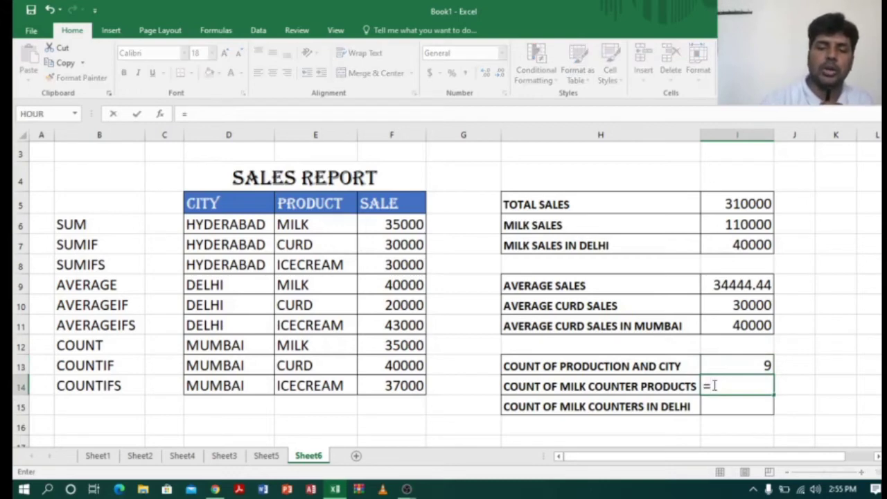
type("COUNT")
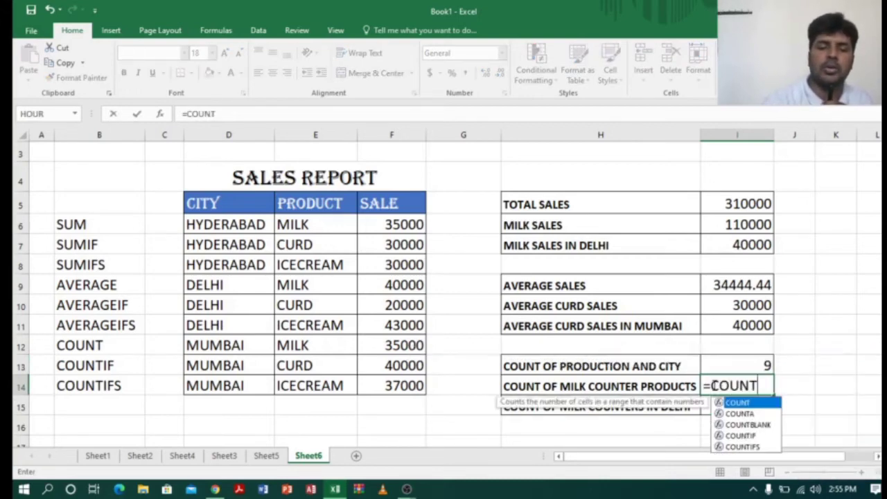
type("IF(")
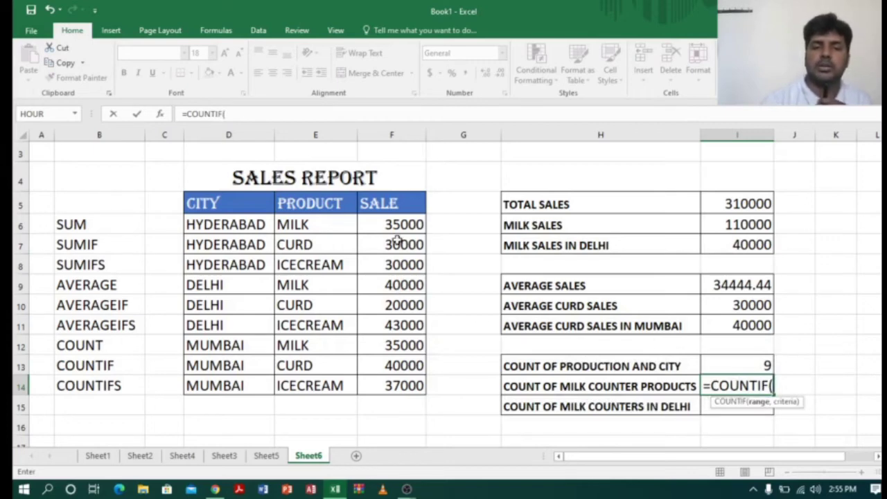
left_click_drag(334, 225, 337, 386)
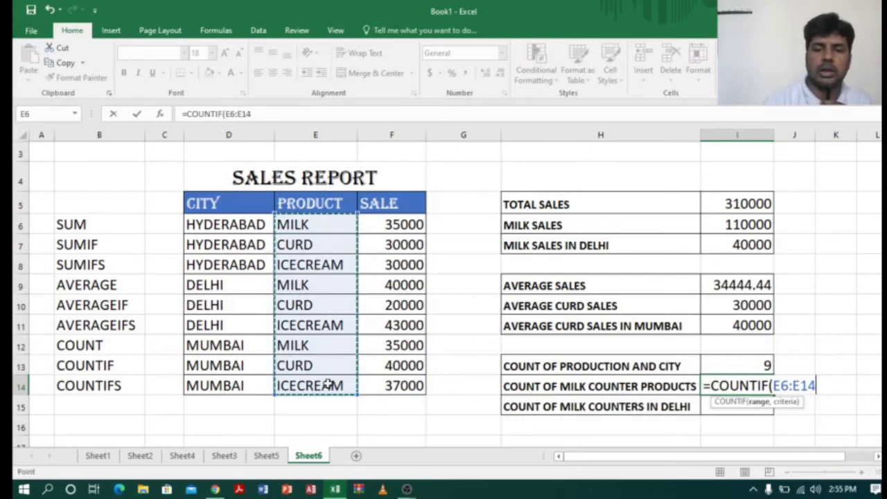
type(",")
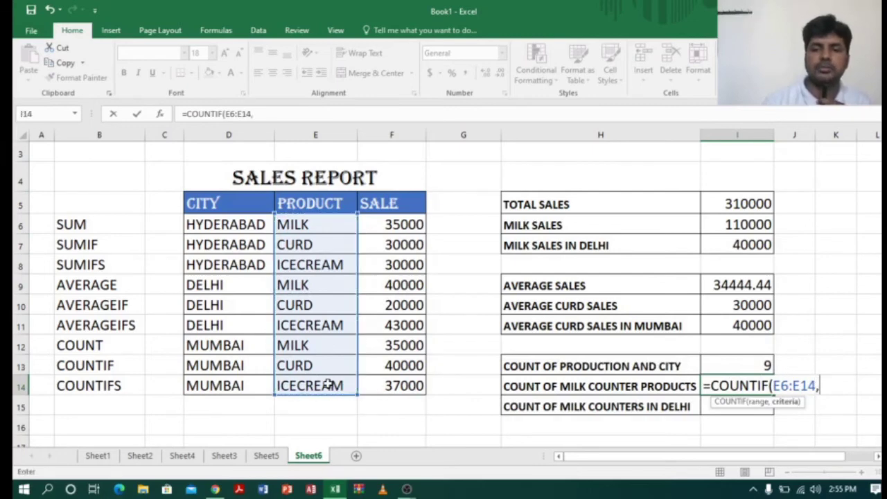
type("\"M")
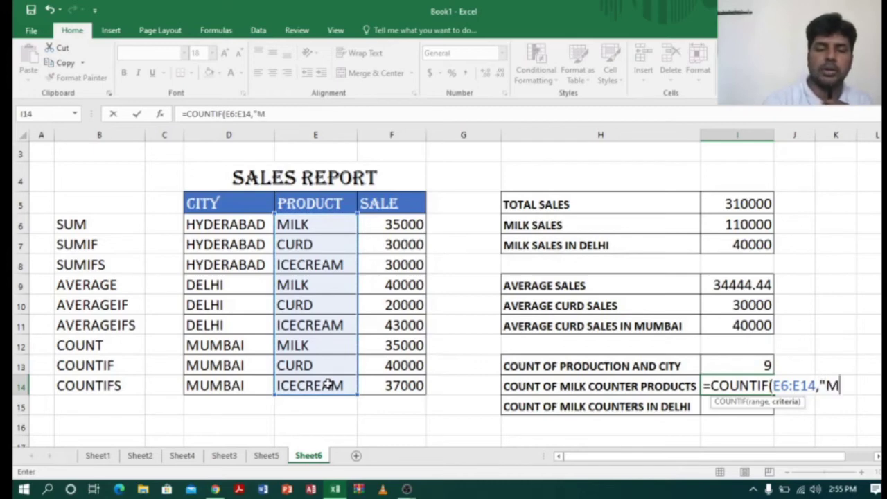
type("ILK")
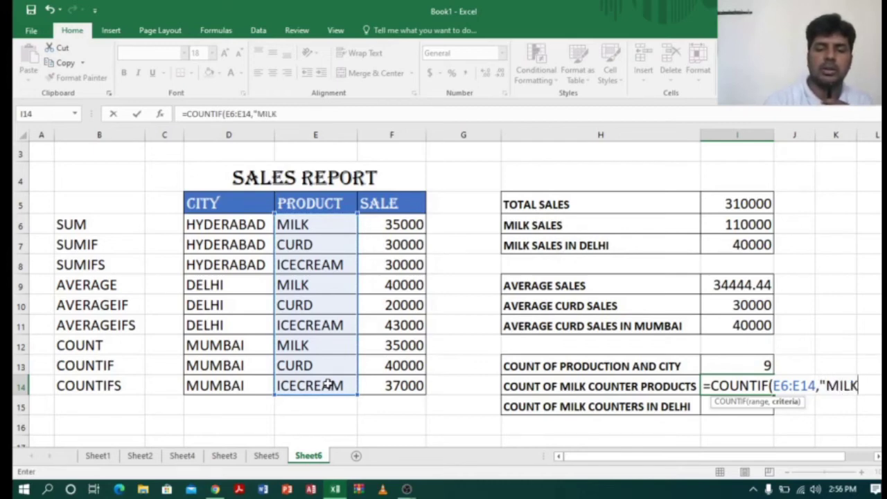
type("\")")
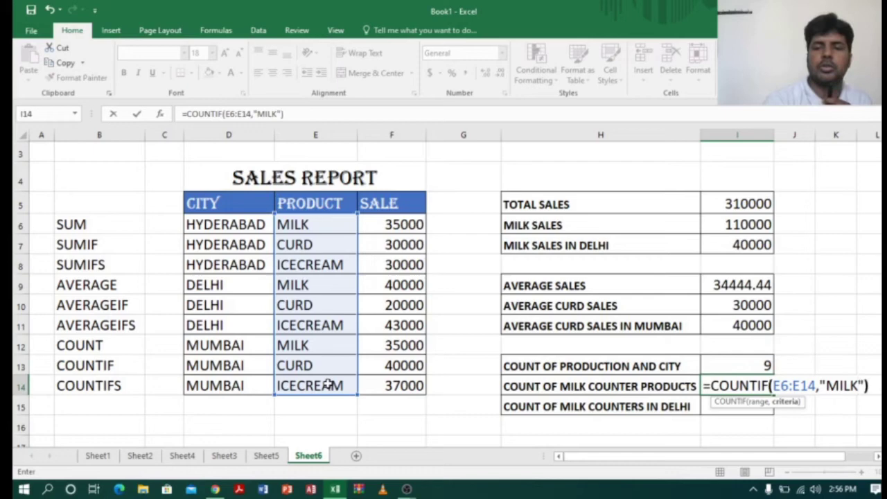
key("Return")
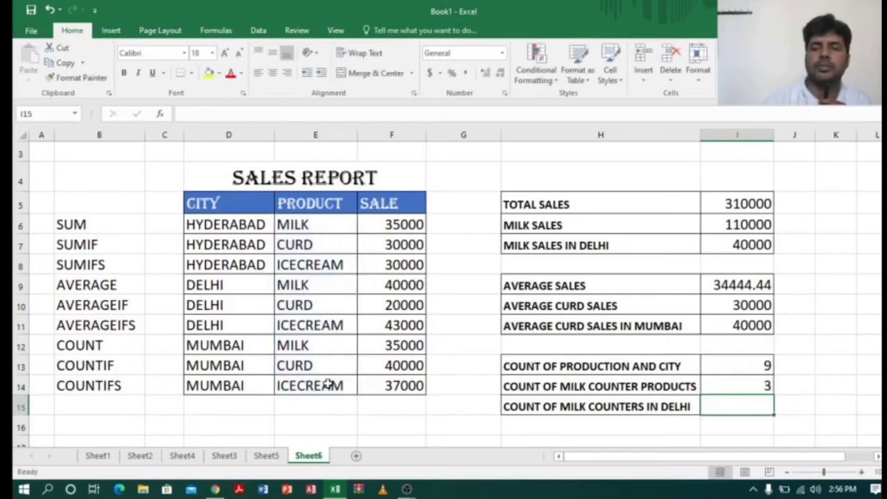
Highlight the HYDERABAD, DELHI and MUMBAI MILK rows to confirm the count of 3.
left_click(728, 386)
left_click_drag(236, 228, 406, 226)
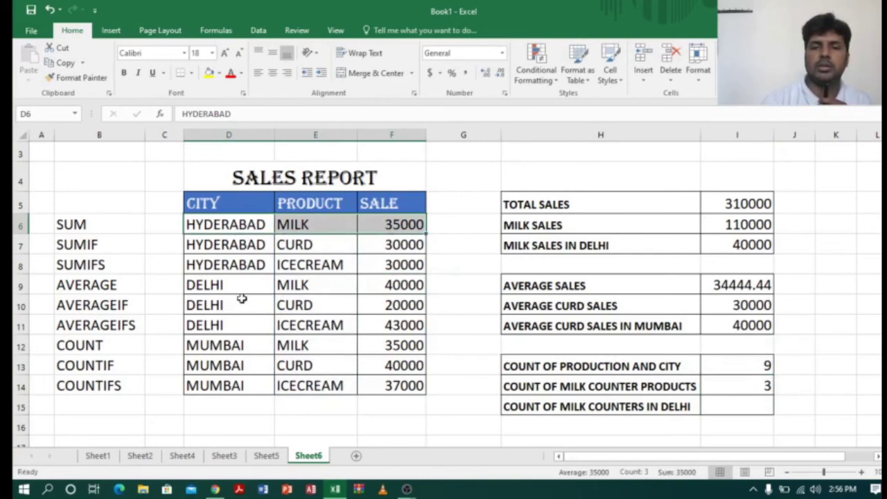
left_click_drag(239, 288, 388, 284)
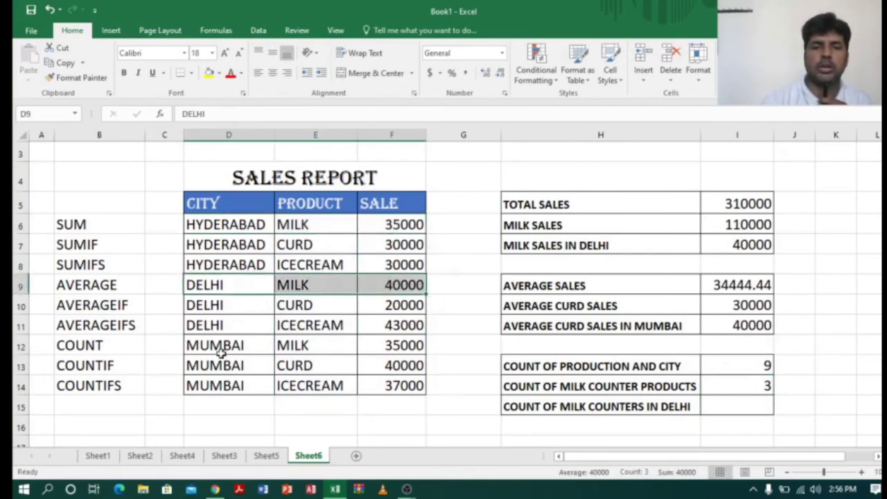
left_click(270, 346)
left_click_drag(272, 345, 396, 340)
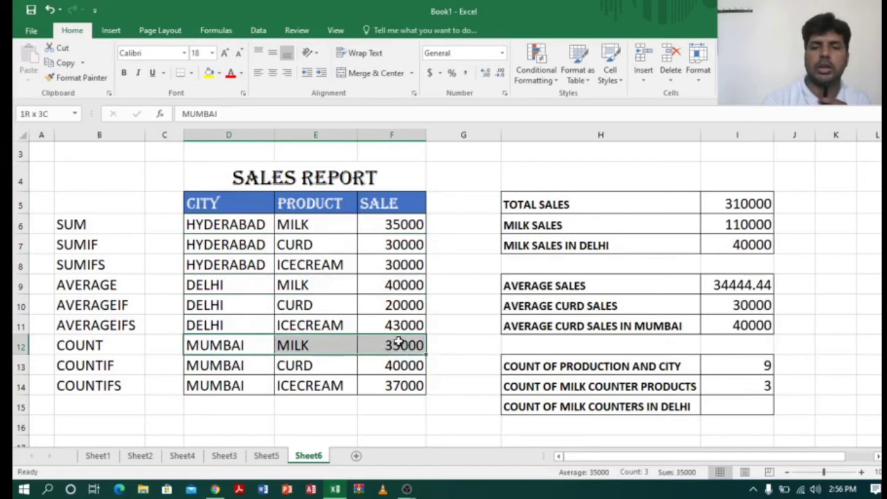
left_click(752, 383)
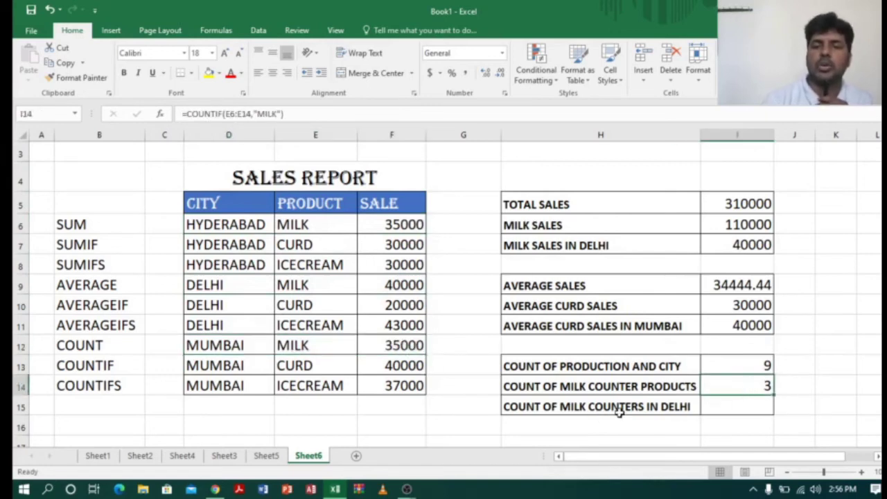
left_click(568, 407)
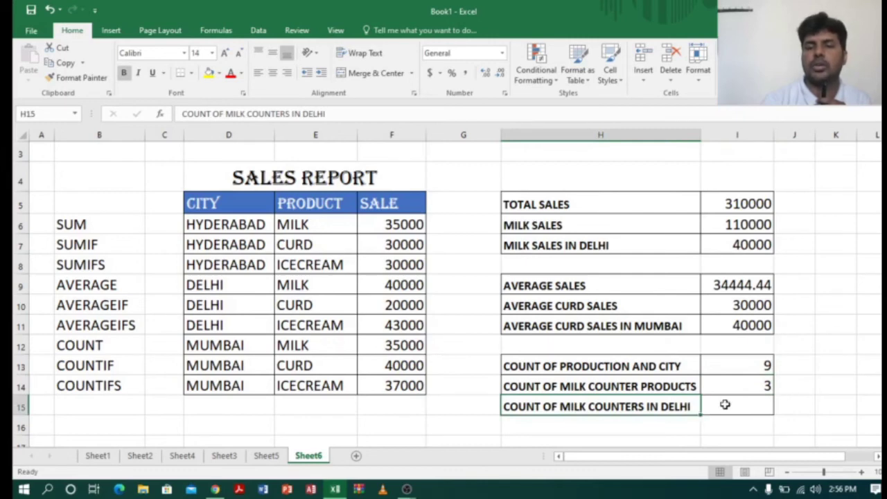
Enter =COUNTIFS(E6:E14,"MILK",D6:D14,"DELHI") in I15, giving a Delhi milk counter count of 1.
left_click(725, 405)
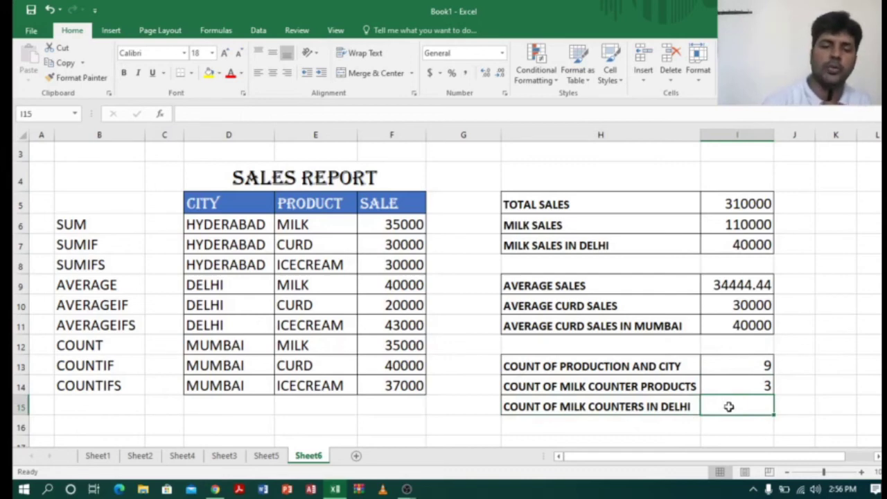
type("=CO")
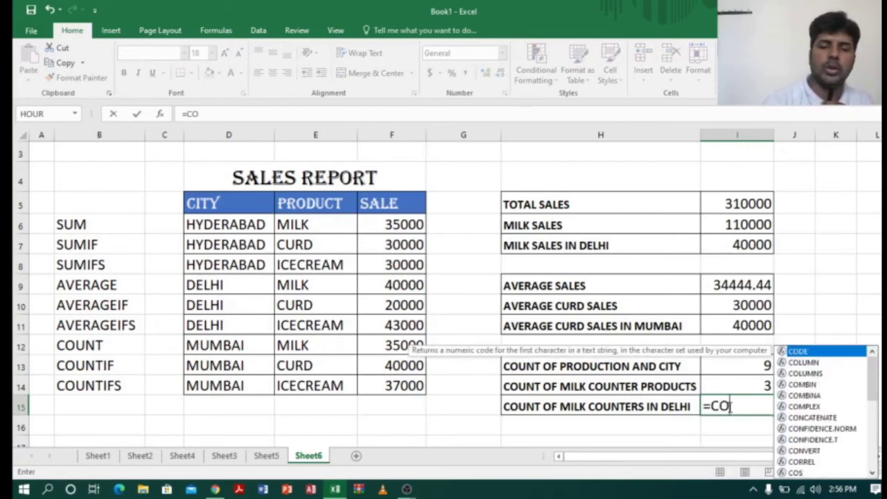
type("UNTIFS(")
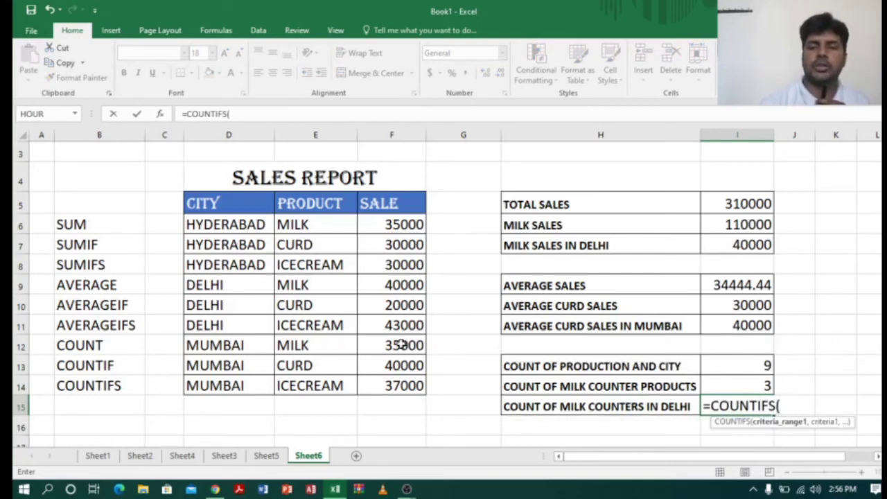
left_click_drag(302, 228, 308, 384)
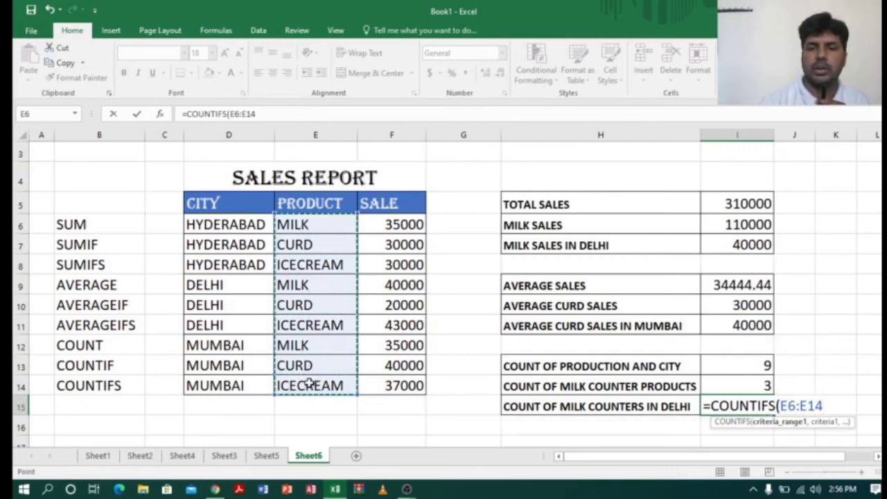
type(",\"")
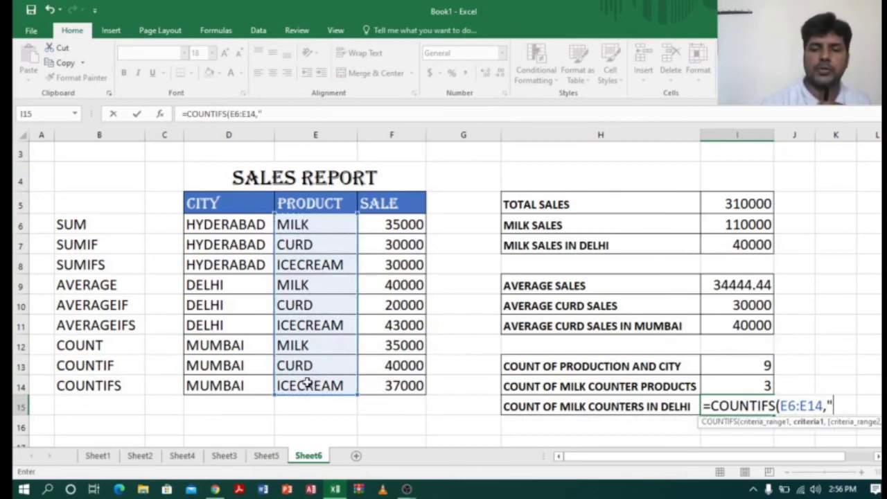
type("MIL")
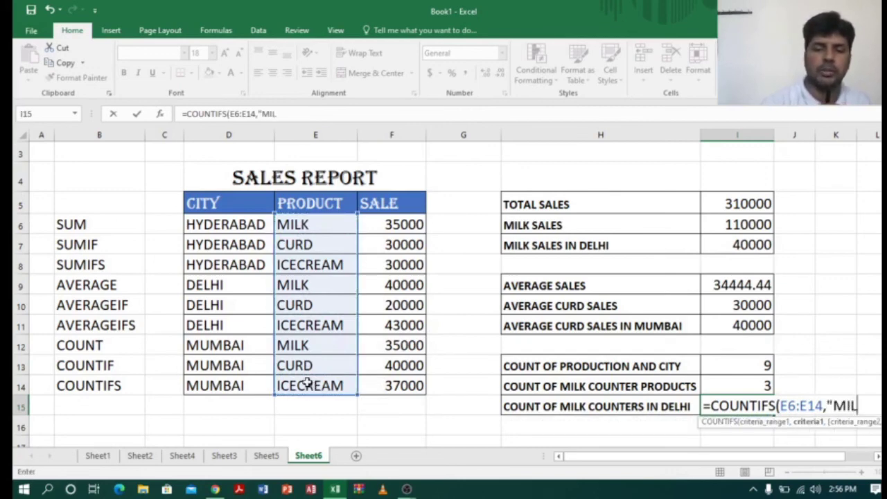
type("K\",")
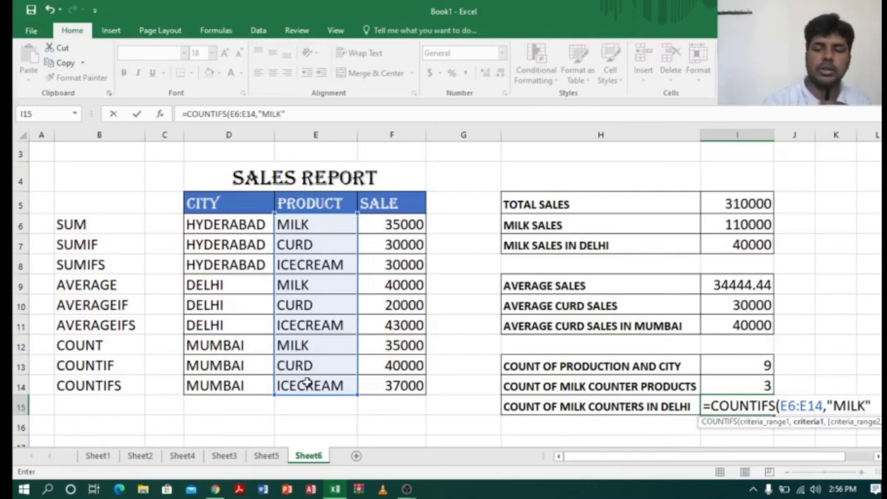
left_click_drag(242, 221, 238, 385)
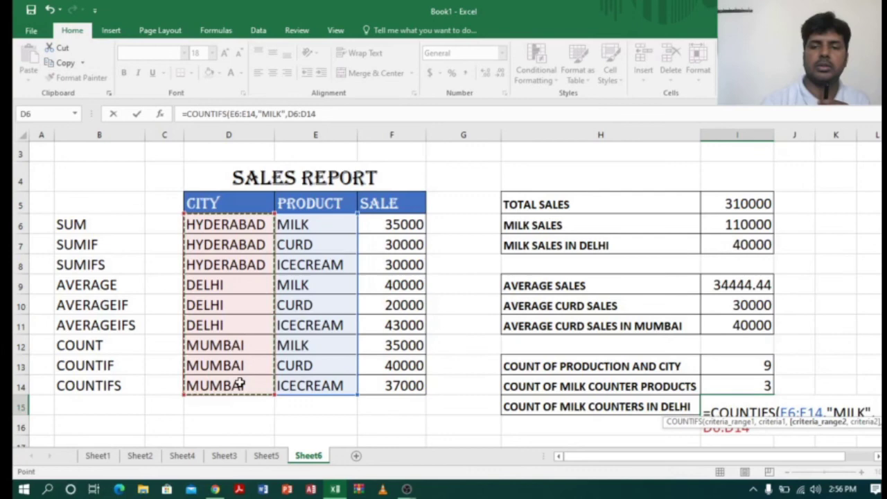
type(",\"")
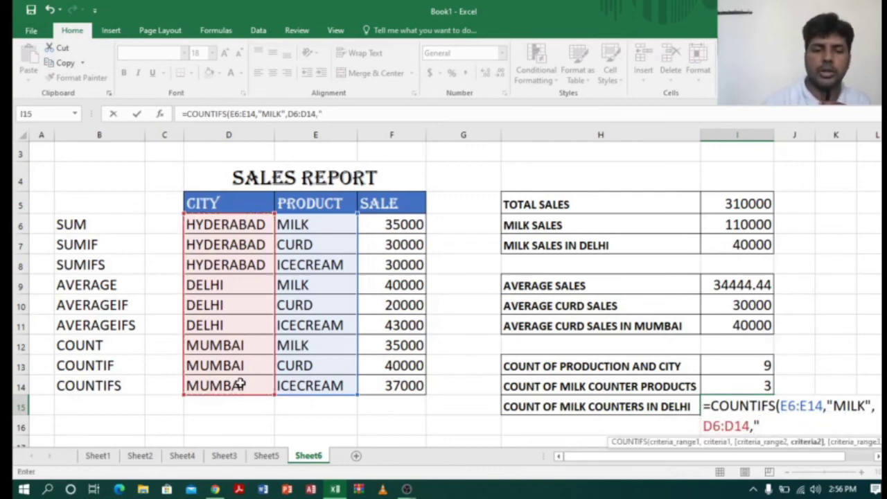
type("DELH")
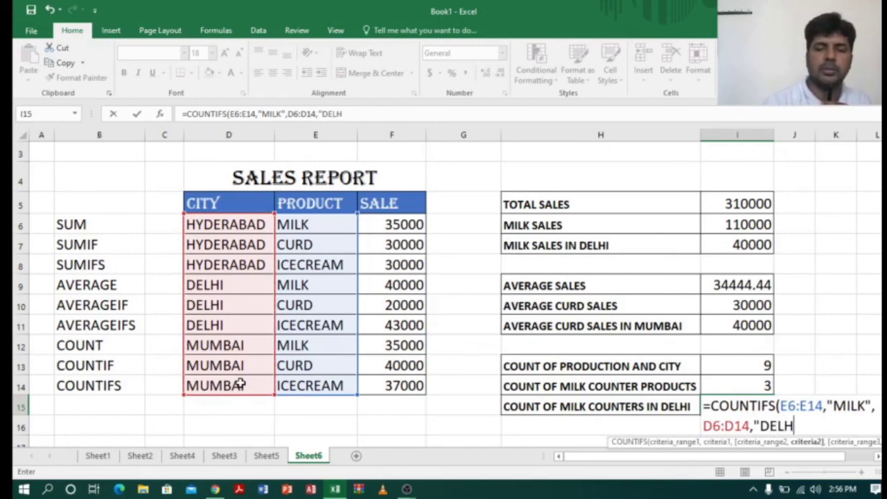
type("I\")")
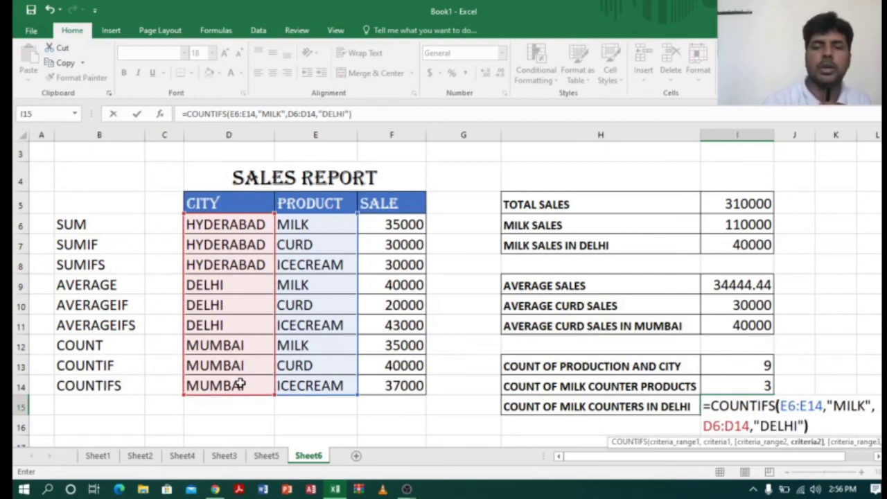
key("Return")
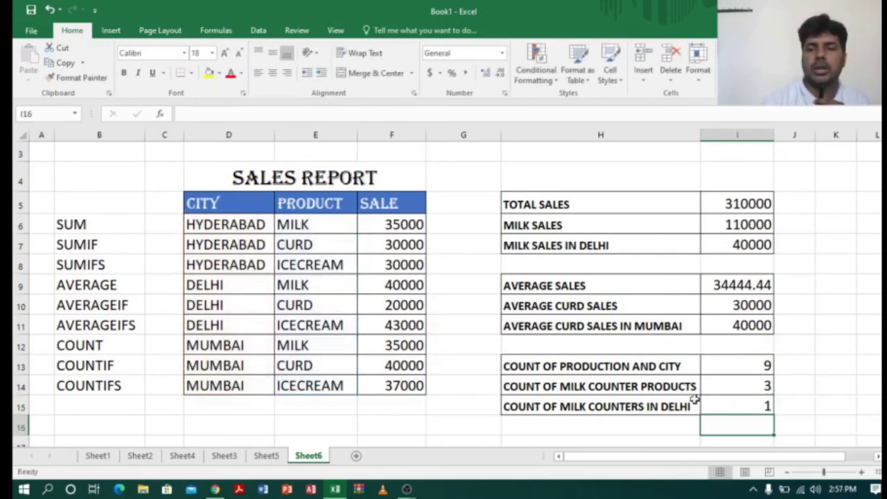
left_click(746, 405)
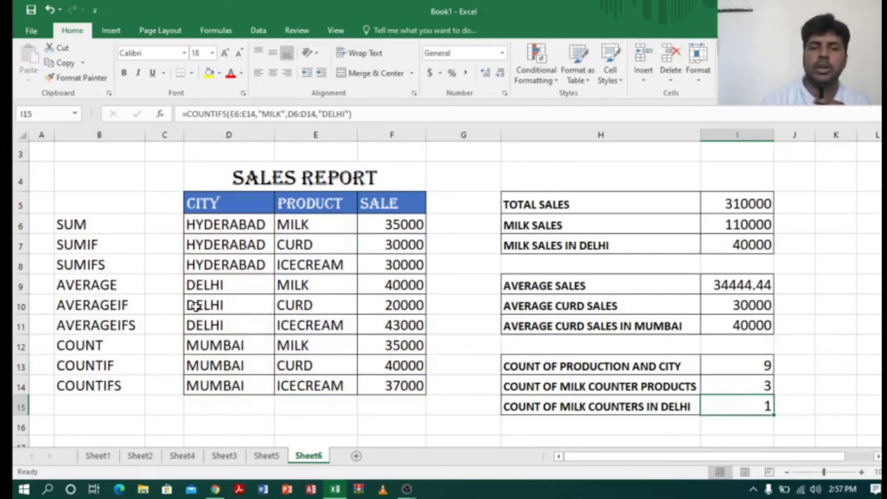
left_click_drag(201, 285, 376, 294)
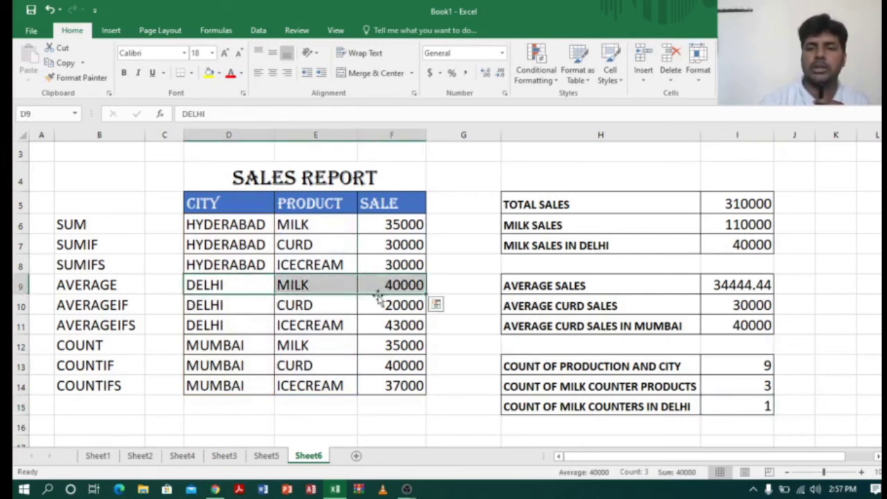
left_click(636, 305)
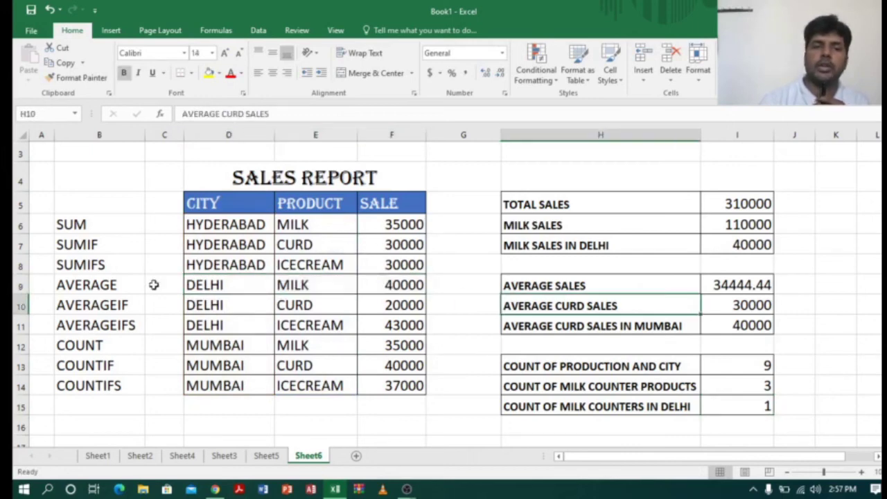